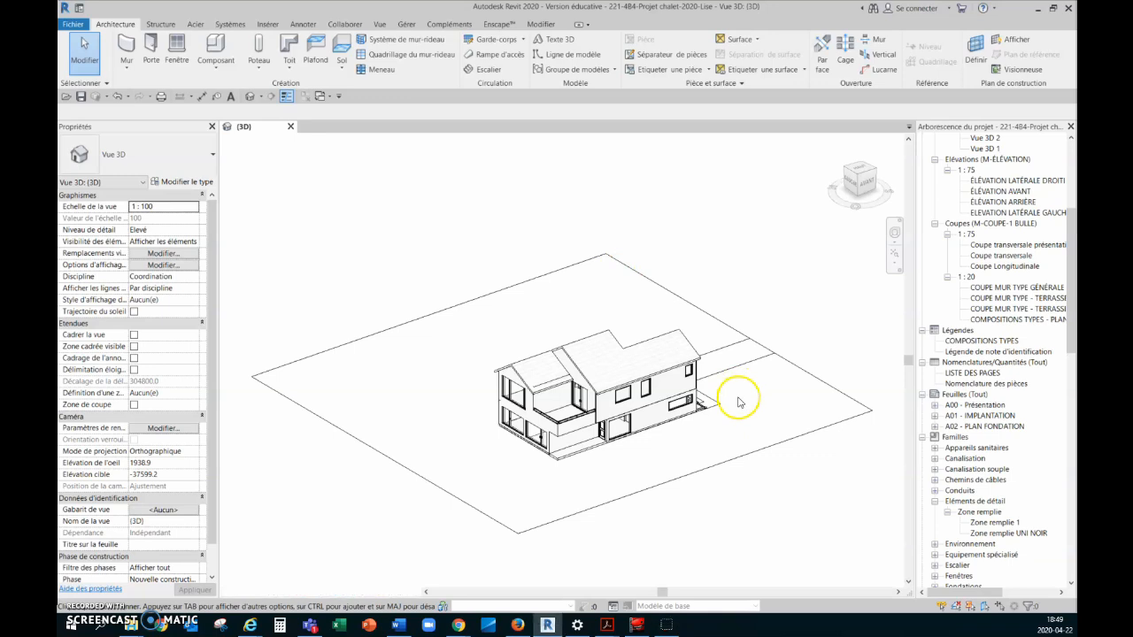
Step: Collapse the Vues category in the project browser and open the sheet A00 - Présentation
click(807, 395)
shift+middle_drag(807, 395, 577, 364)
scroll(417, 434, up, 5)
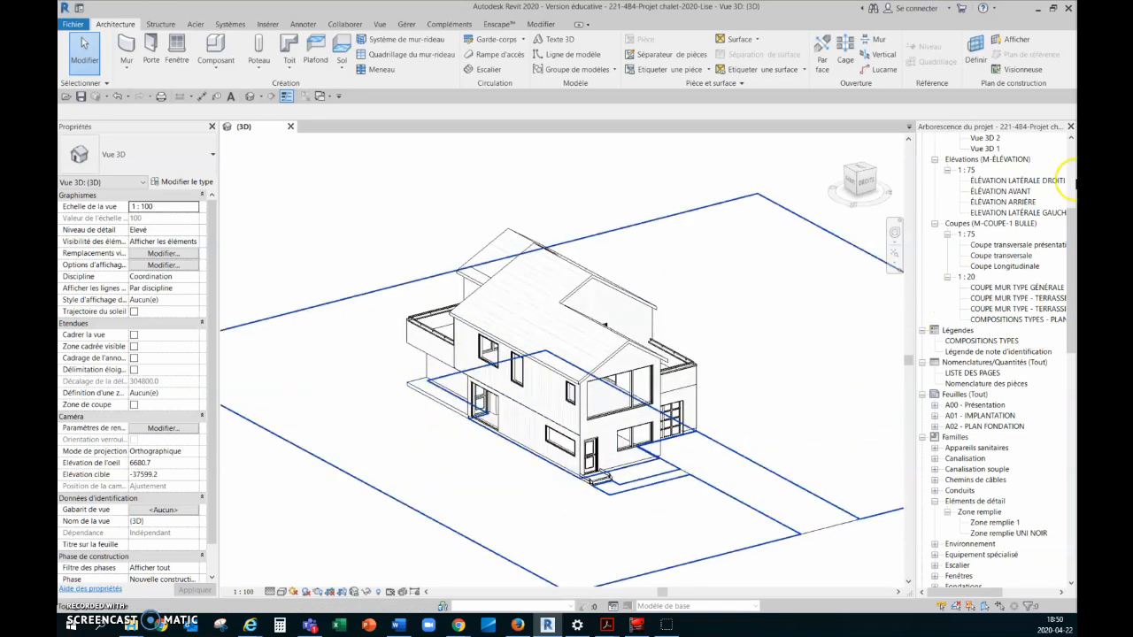
drag(1070, 244, 1072, 142)
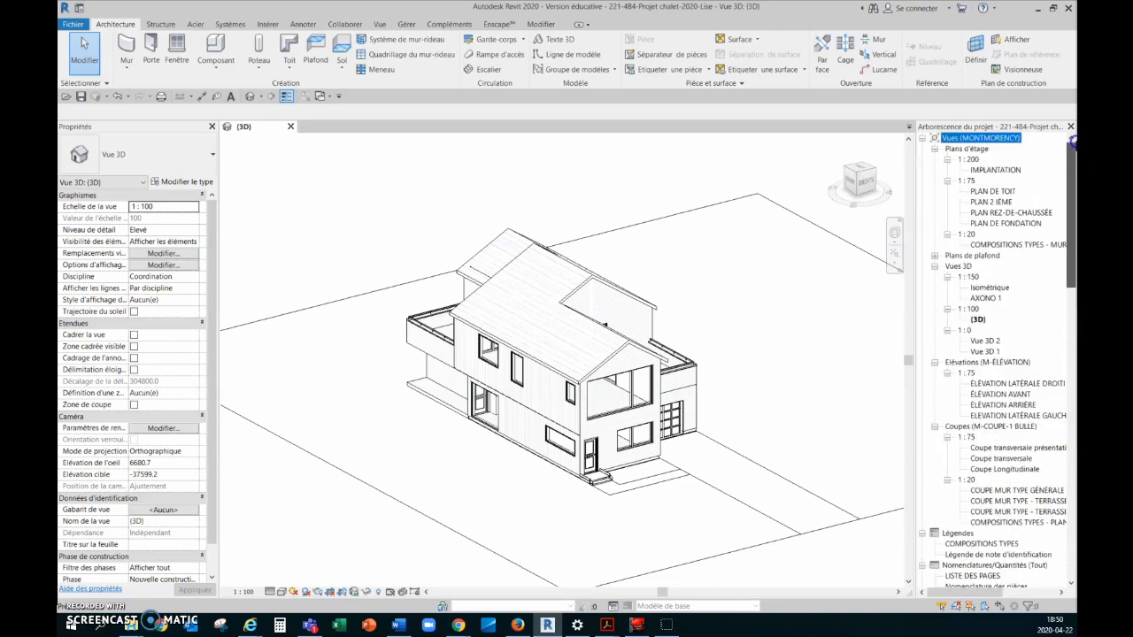
click(964, 143)
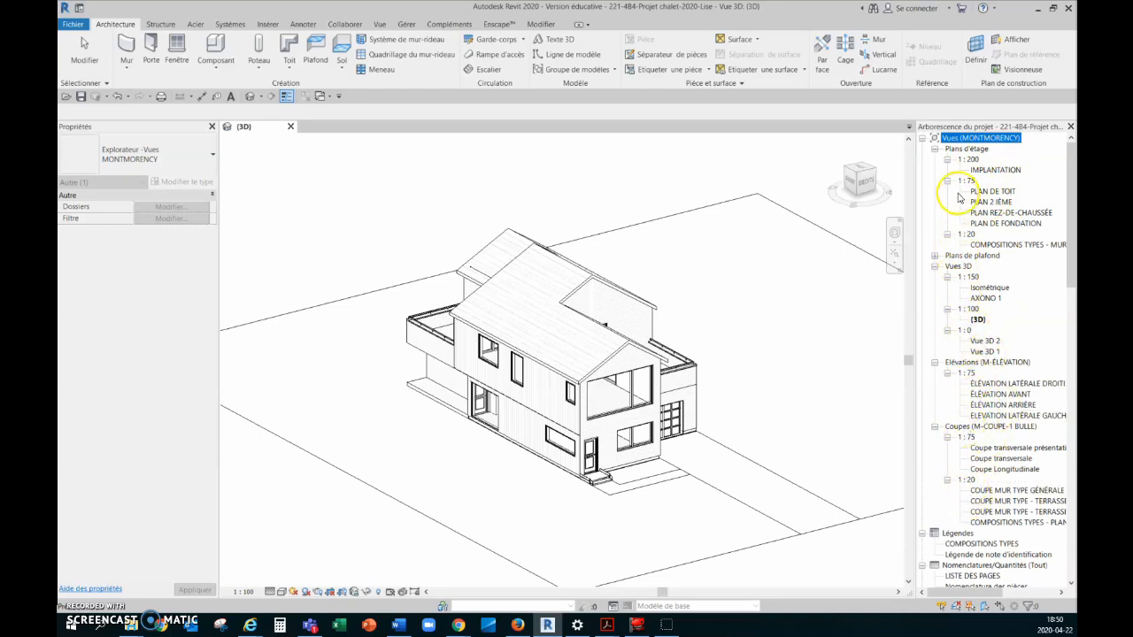
click(922, 139)
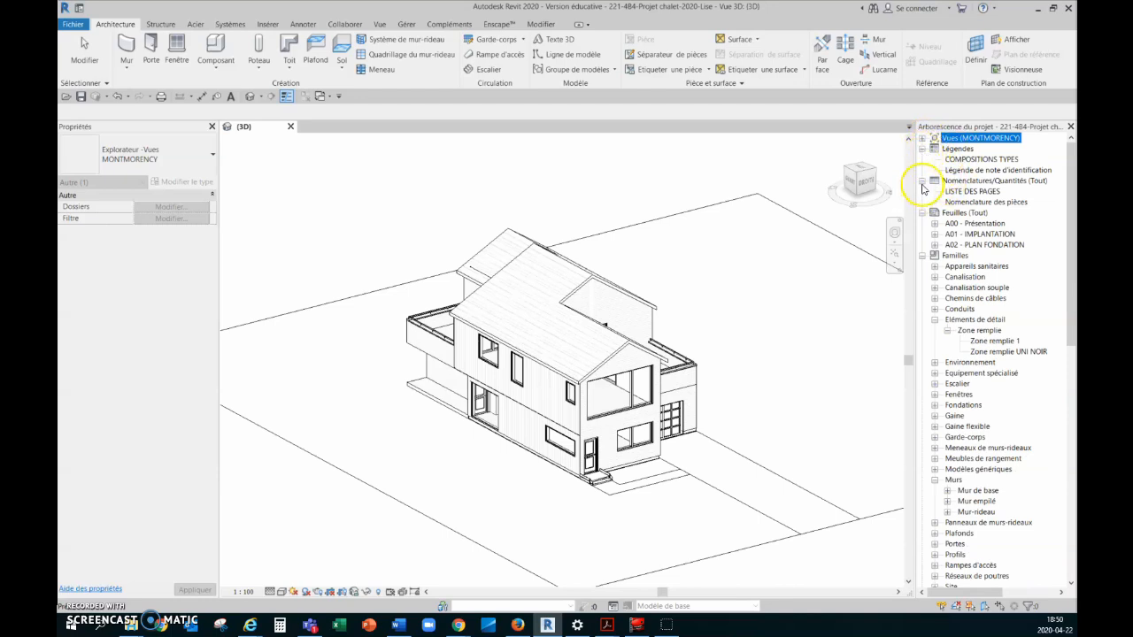
double_click(980, 224)
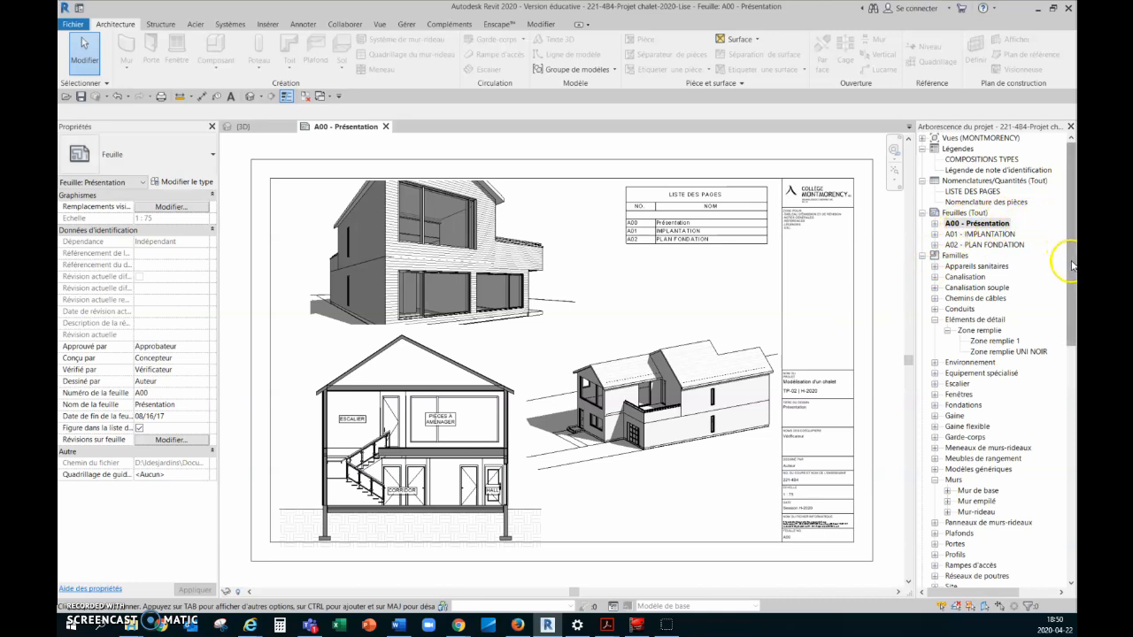
Step: Review the list of project views, collapse it again and select the sheet's title block to inspect it
click(923, 138)
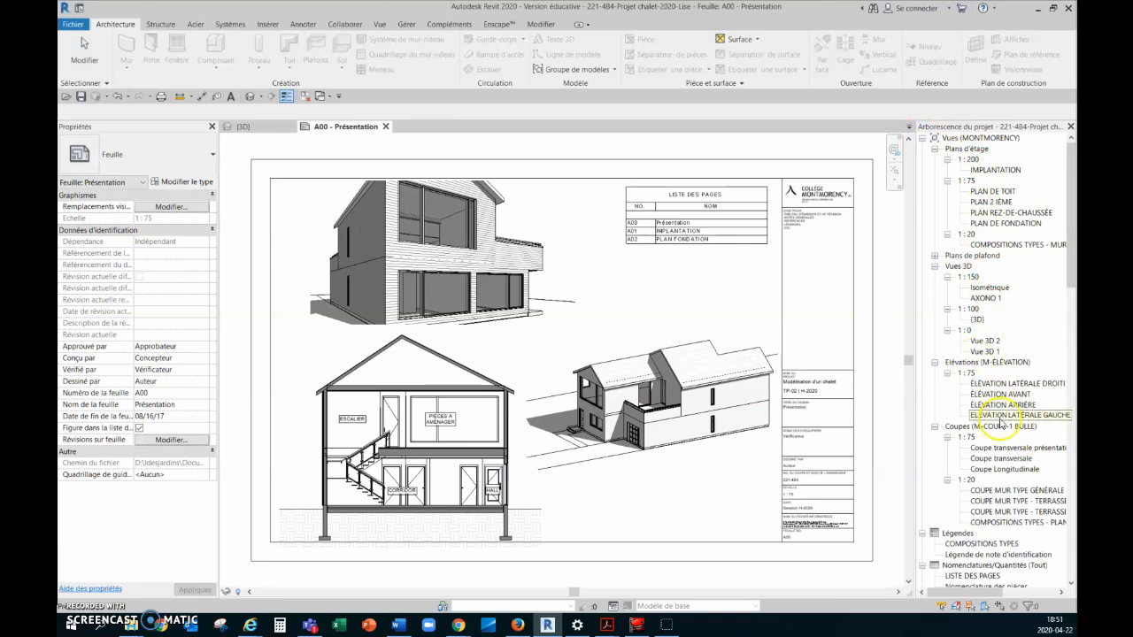
click(923, 138)
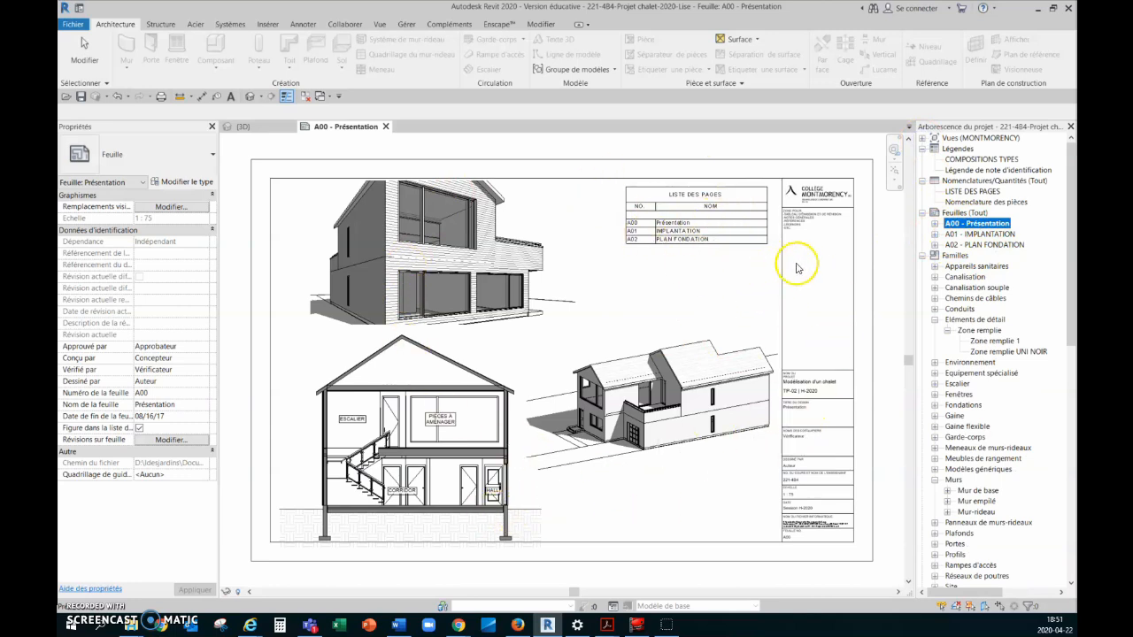
click(854, 263)
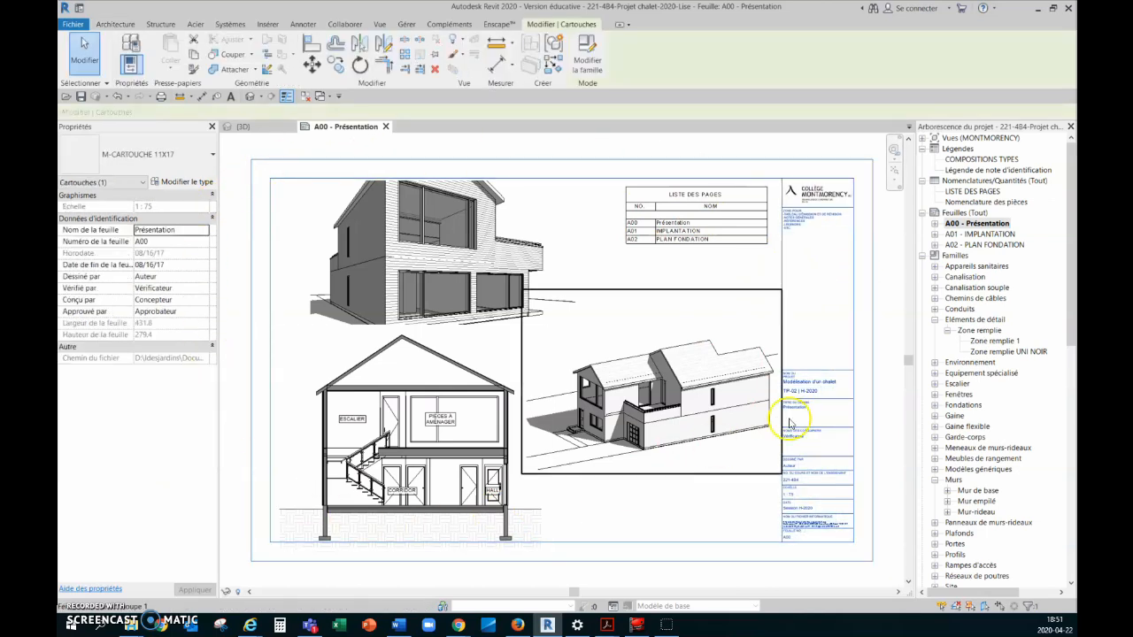
click(873, 497)
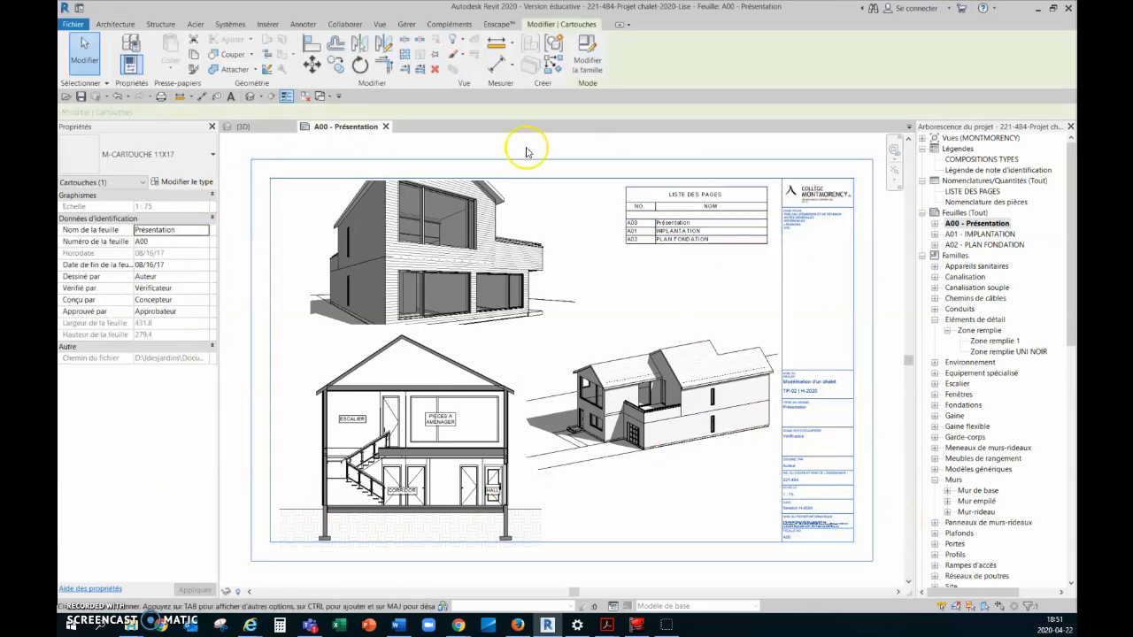
Step: Place an aligned dimension across the full width of the title block's outer border, above the sheet
click(200, 96)
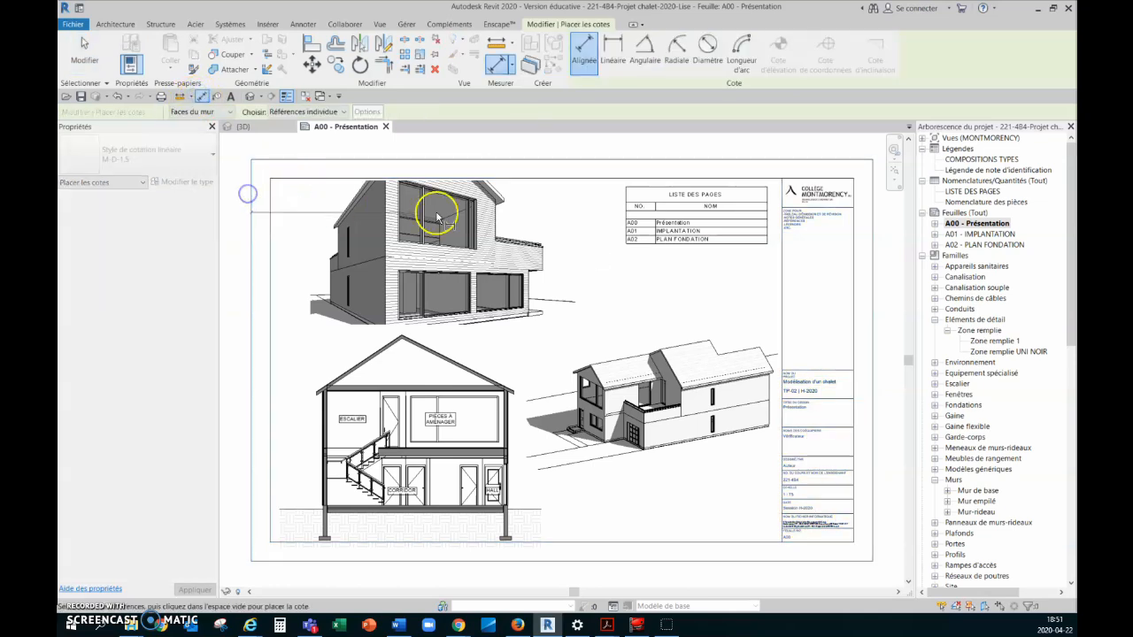
click(872, 221)
click(812, 151)
scroll(573, 140, up, 6)
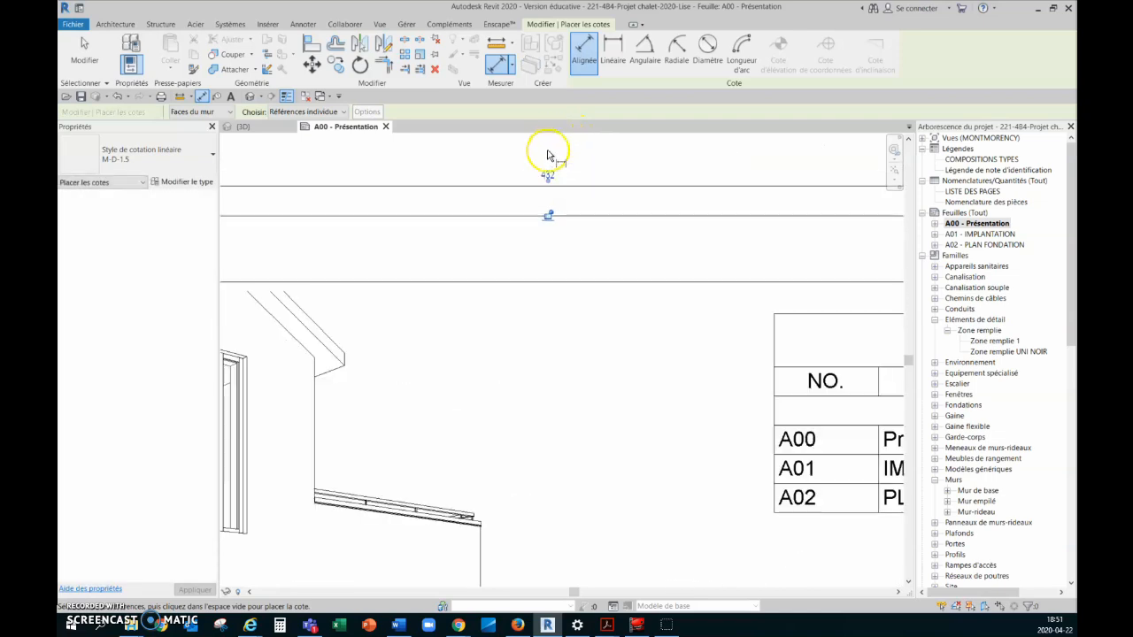
scroll(602, 195, down, 3)
scroll(611, 195, down, 3)
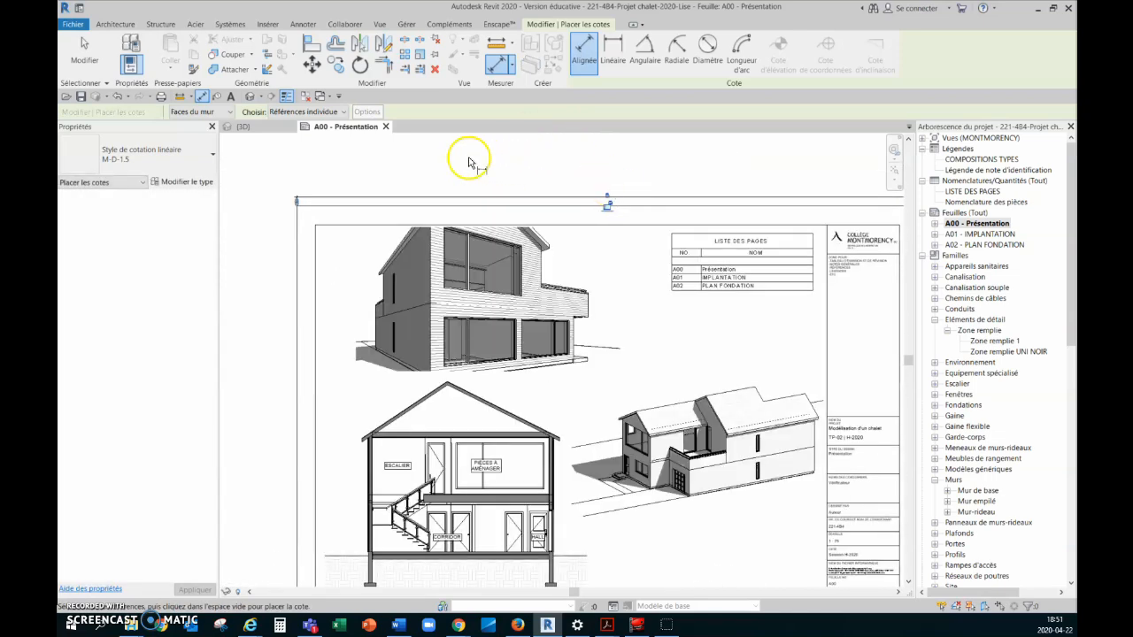
scroll(461, 164, down, 1)
Step: Place an aligned dimension over the full height of the title block's outer border, beside the sheet, and end dimensioning
click(353, 499)
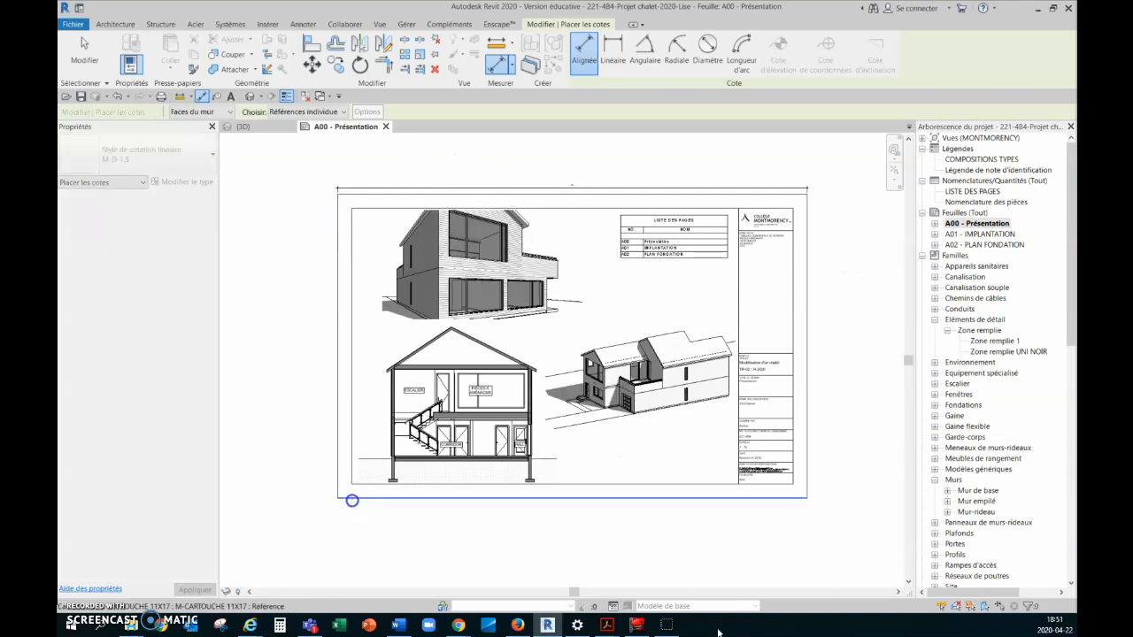
click(347, 198)
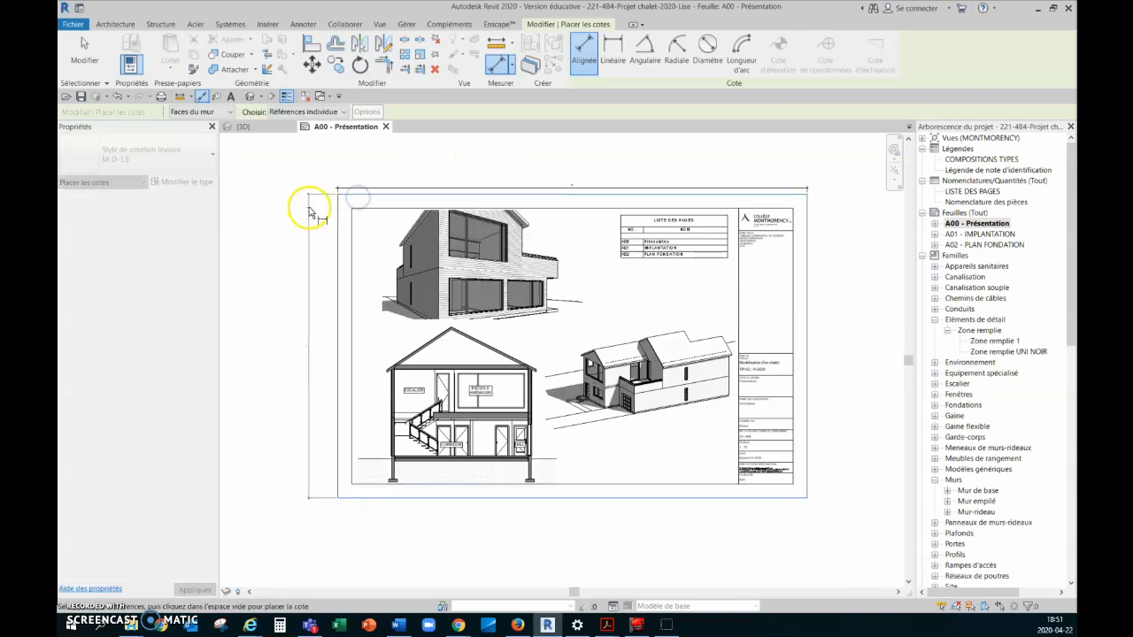
scroll(301, 354, up, 6)
click(308, 347)
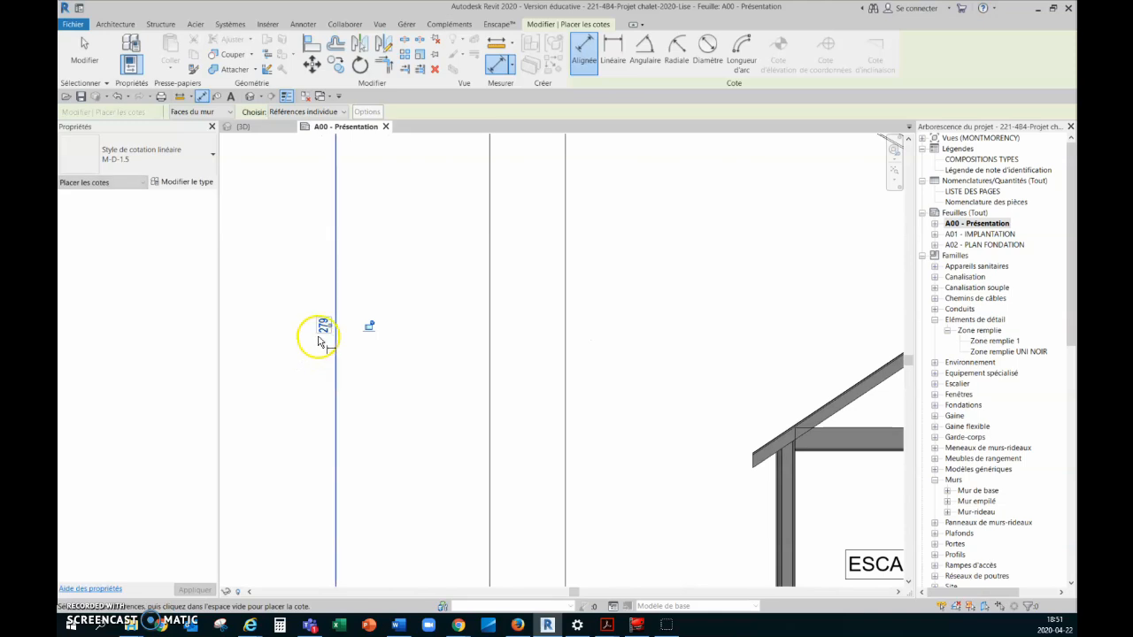
scroll(316, 337, down, 6)
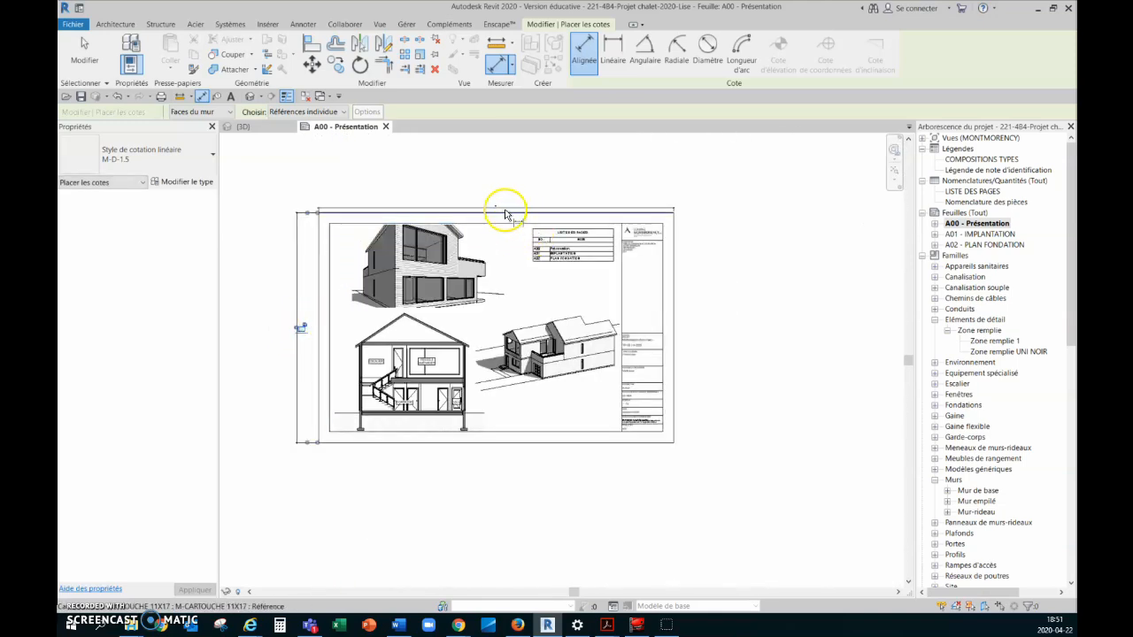
key(Escape)
key(Escape)
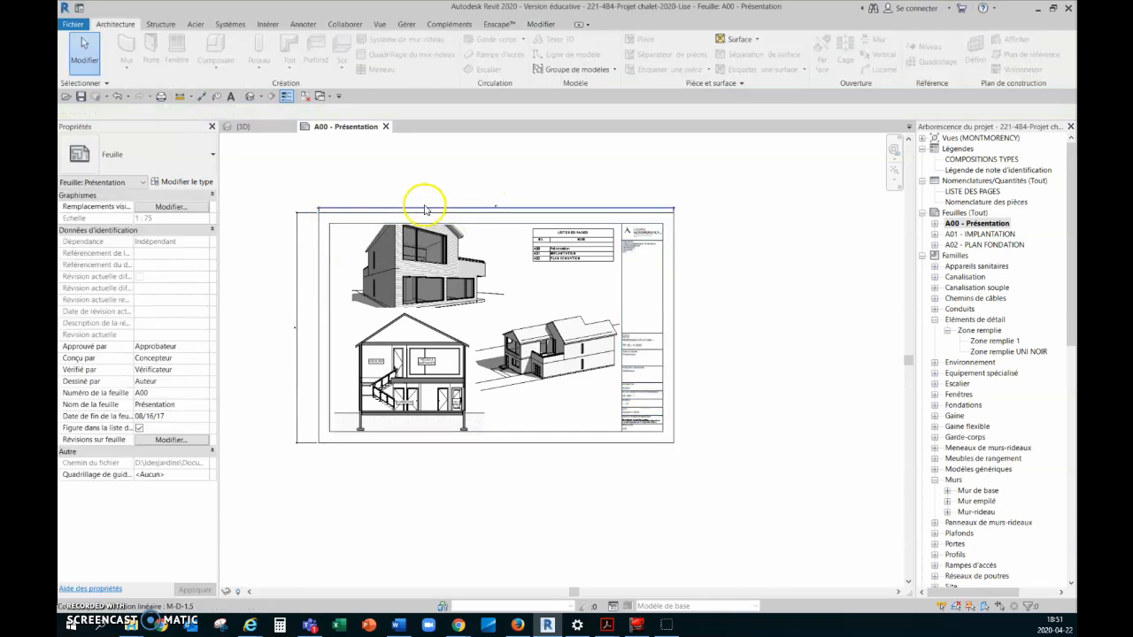
Step: Delete the width and height dimensions placed around the title block
click(409, 215)
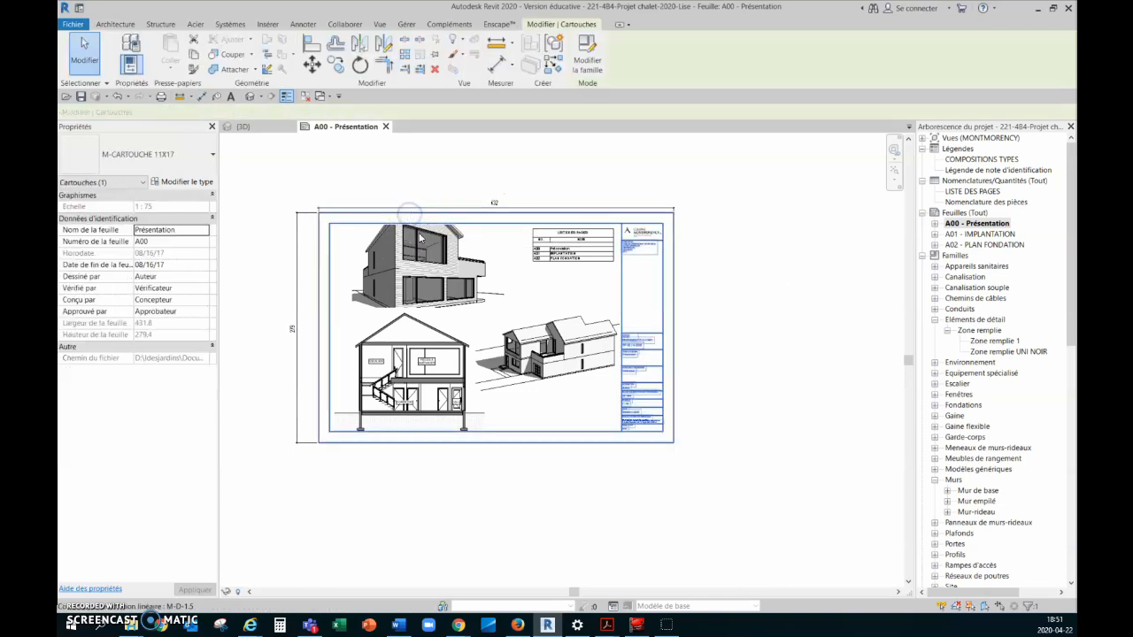
click(416, 239)
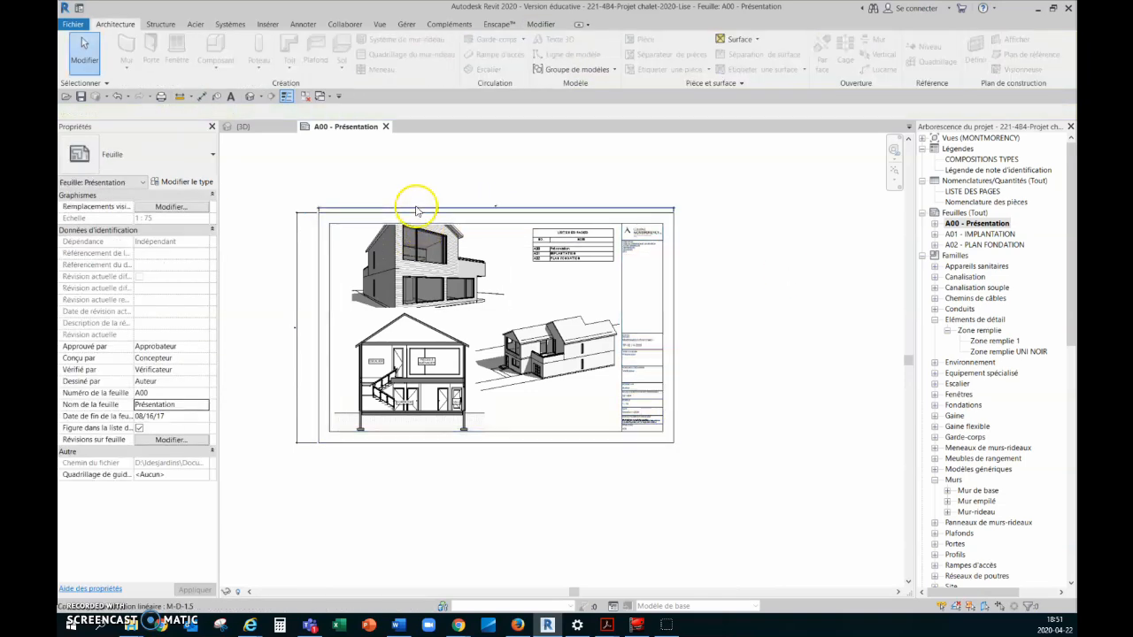
click(416, 210)
key(Delete)
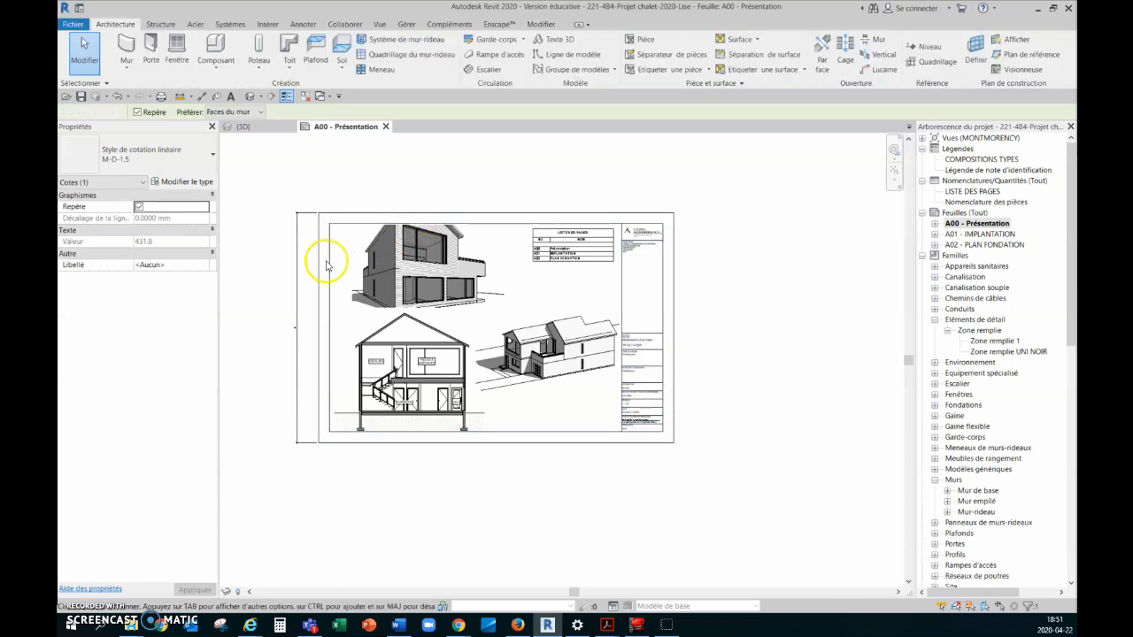
click(296, 271)
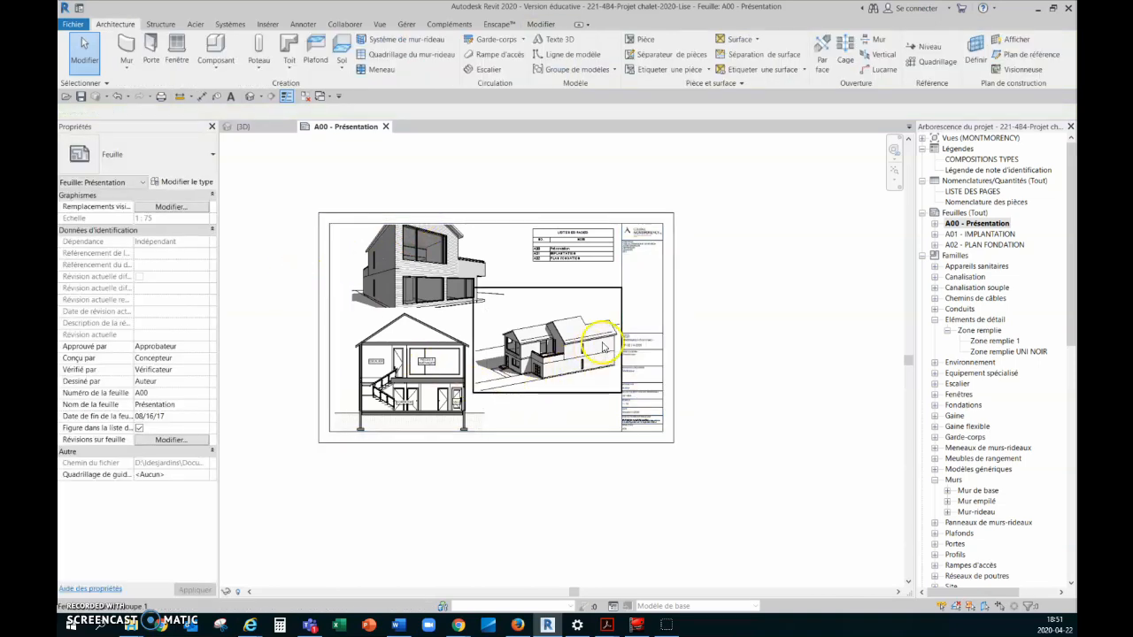
scroll(588, 347, up, 2)
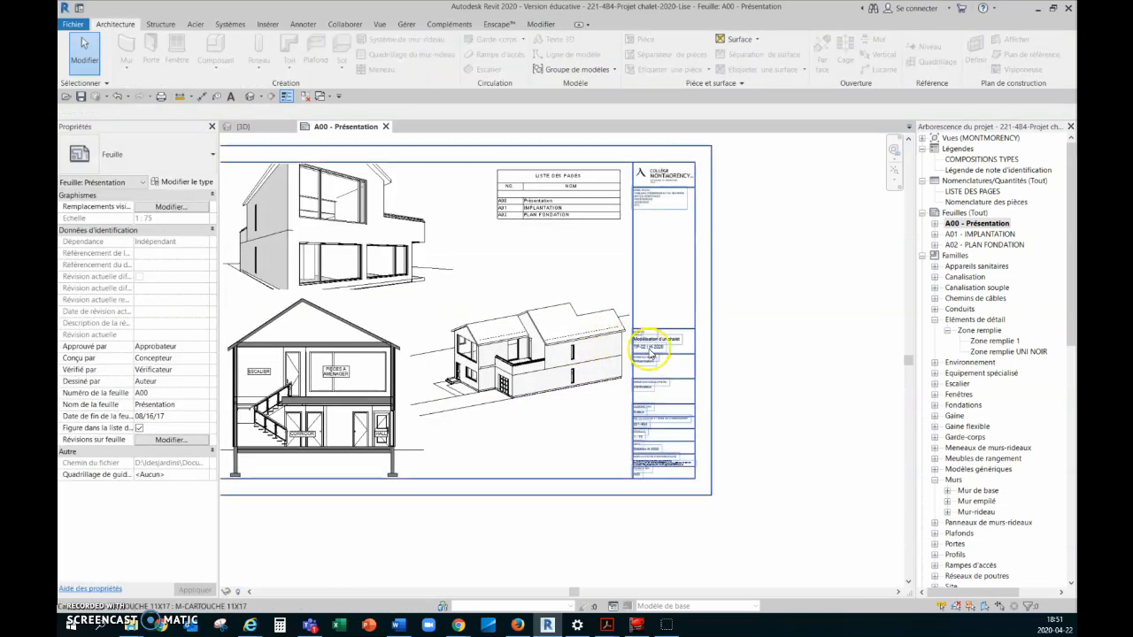
Step: Undo the deletion of the two dimensions and their placement on the sheet
click(116, 97)
click(117, 97)
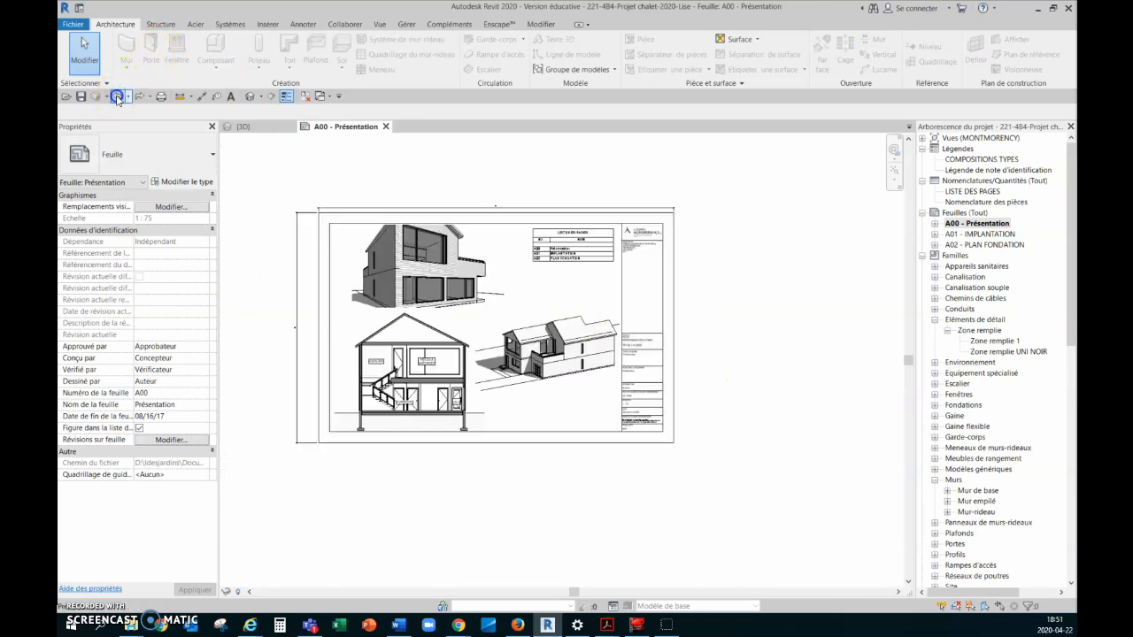
click(117, 96)
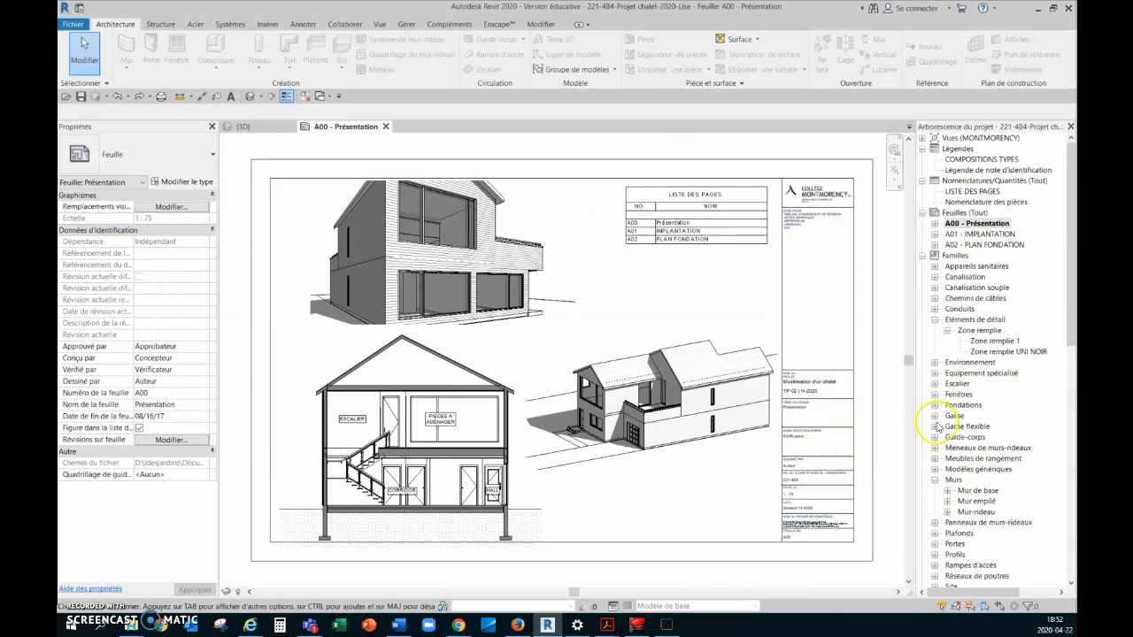
Step: Look through sheets A01 - IMPLANTATION and A02 - PLAN FONDATION, and delete sheets A00, A01 and A02 from the project
double_click(973, 234)
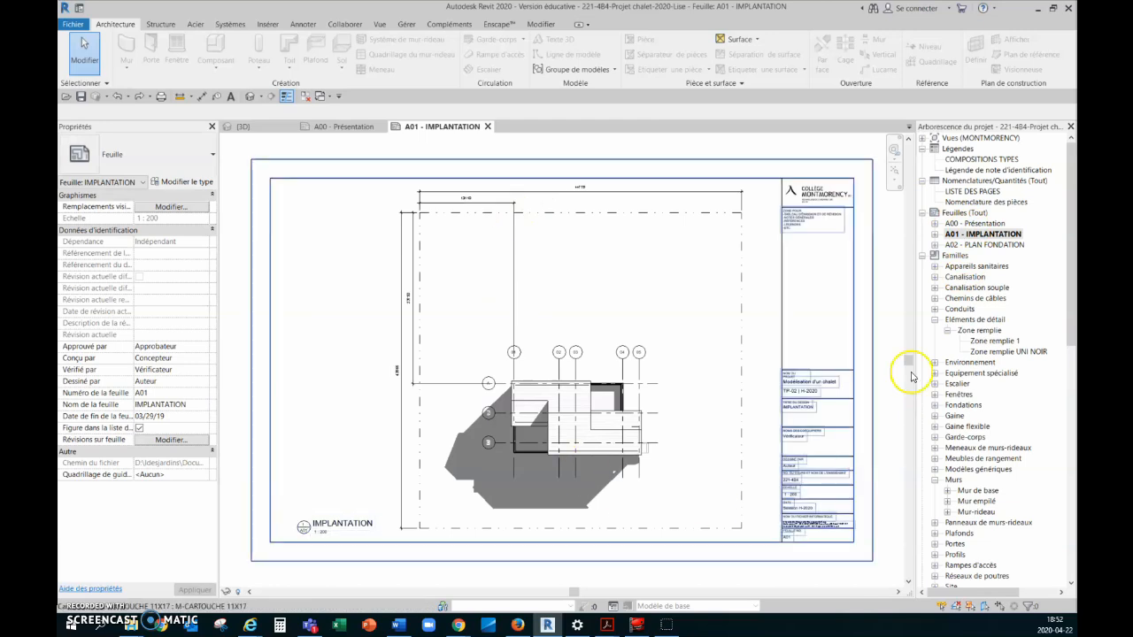
double_click(984, 245)
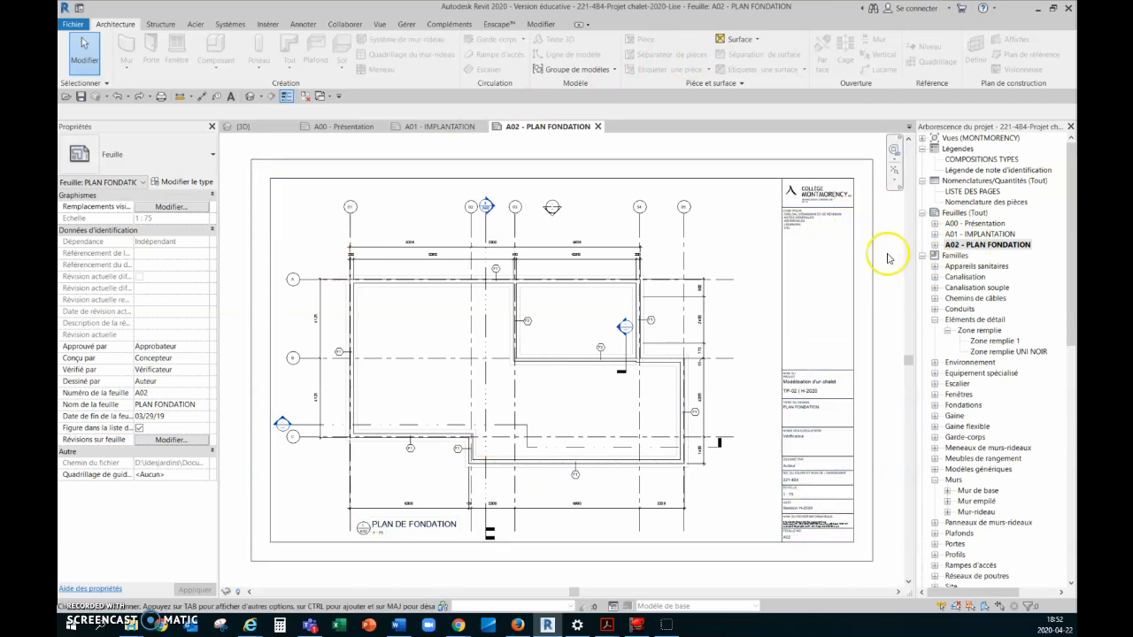
click(984, 224)
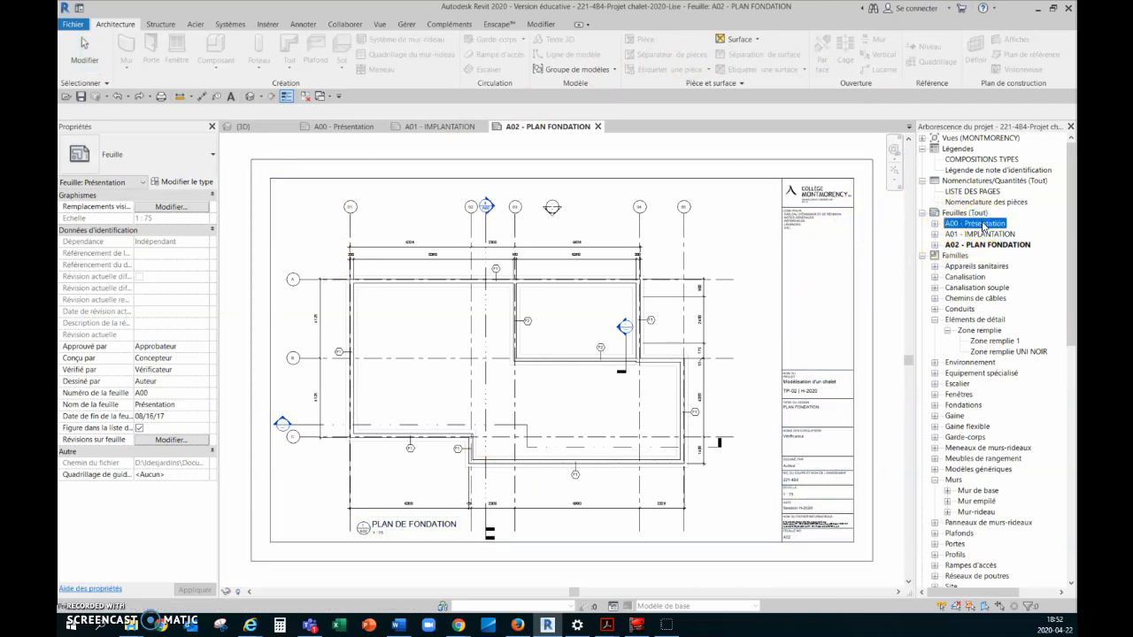
shift+click(979, 245)
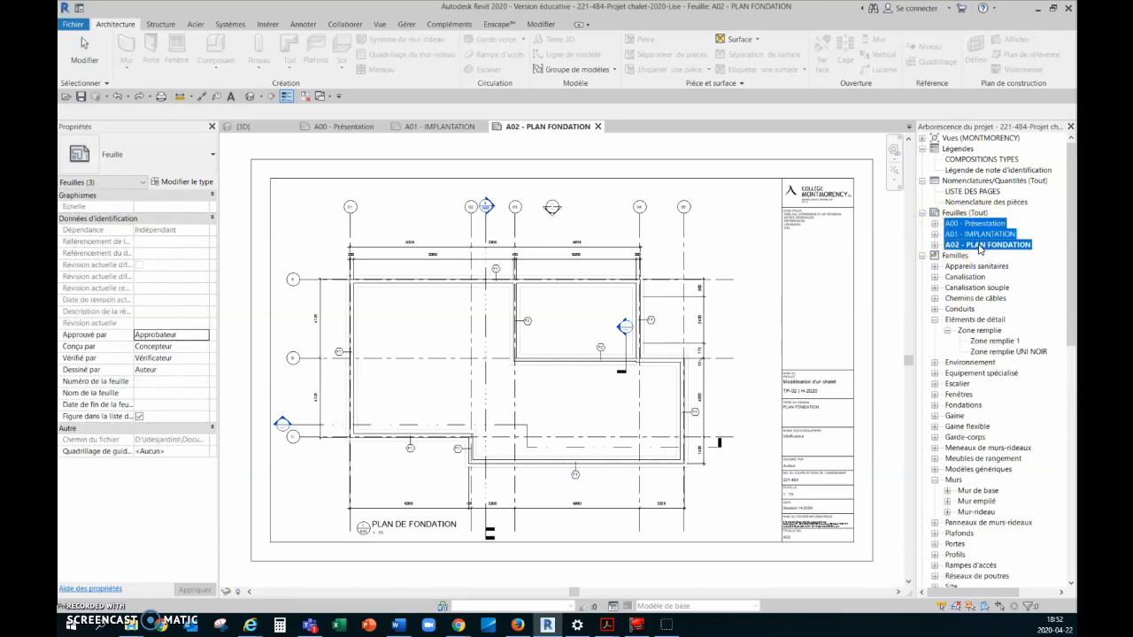
key(Delete)
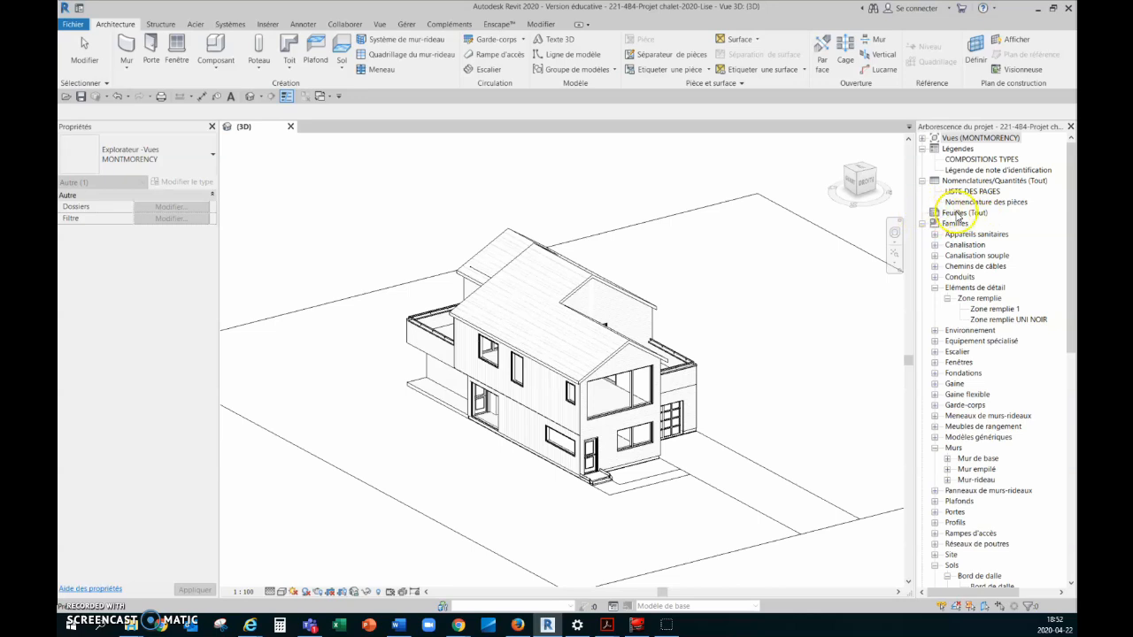
Step: Create a new sheet with the title block M-CARTOUCHE 11X17 and select it under Feuilles in the project browser
click(958, 214)
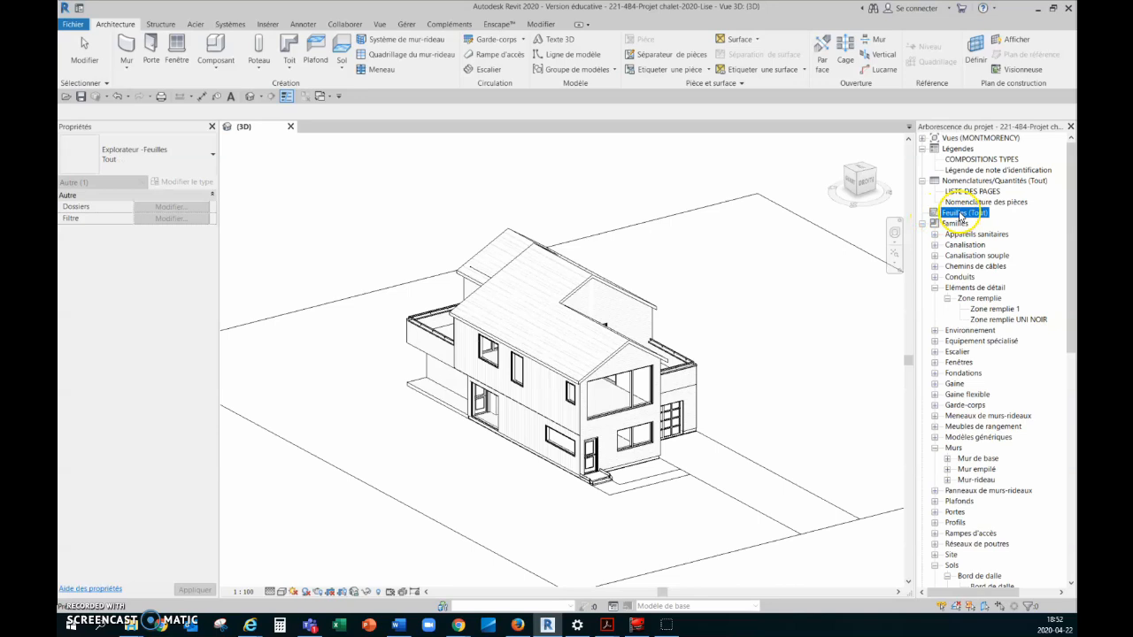
right_click(960, 215)
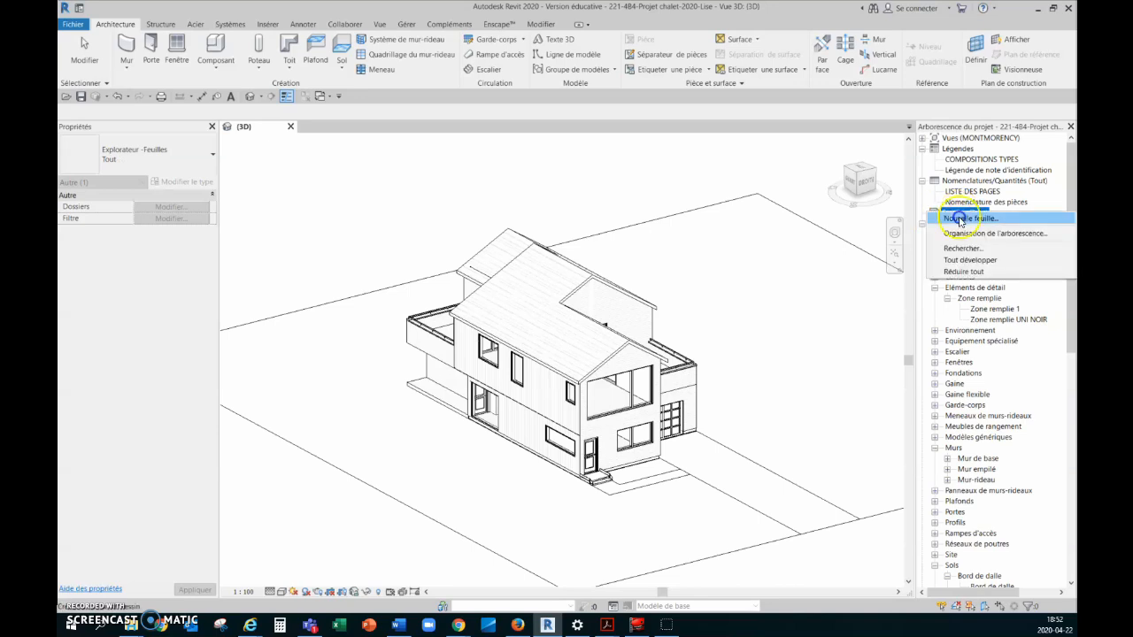
click(960, 219)
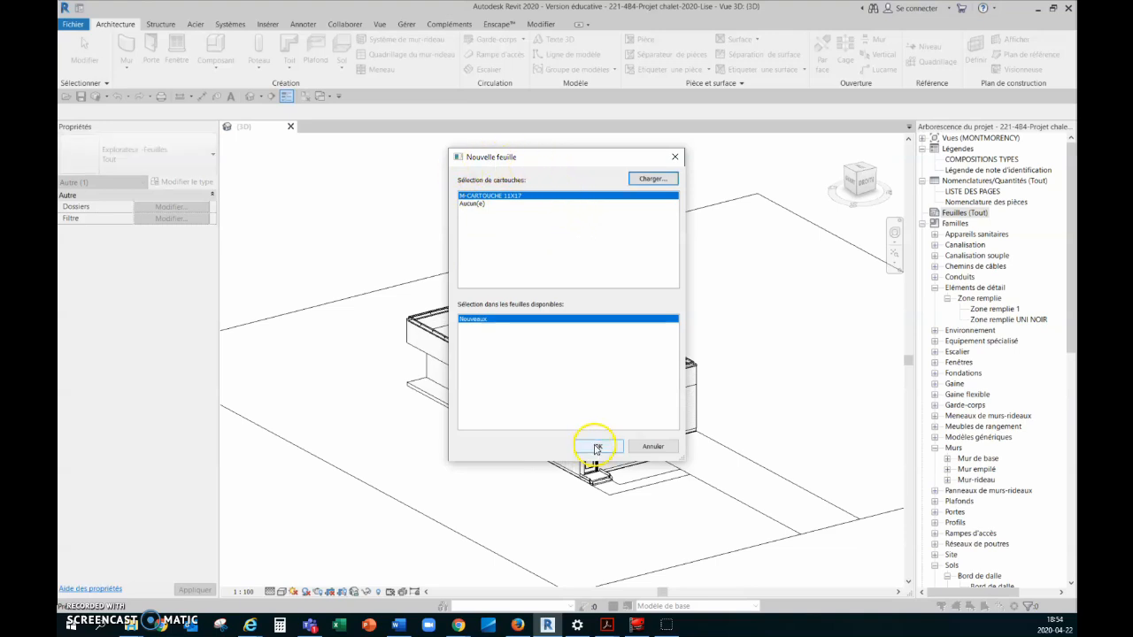
click(597, 447)
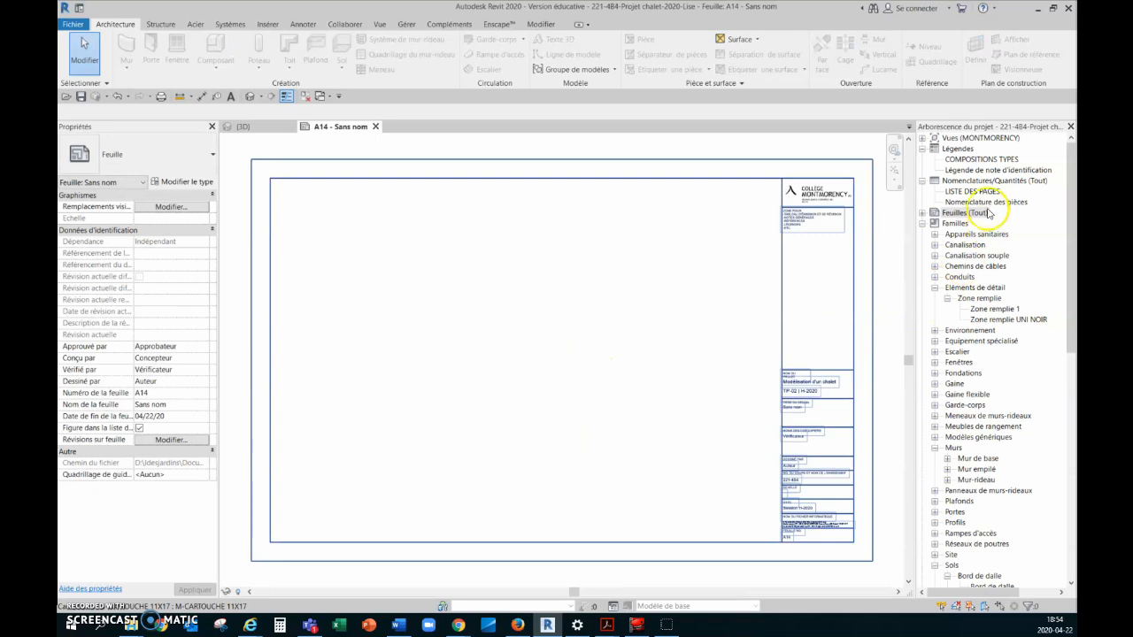
click(925, 214)
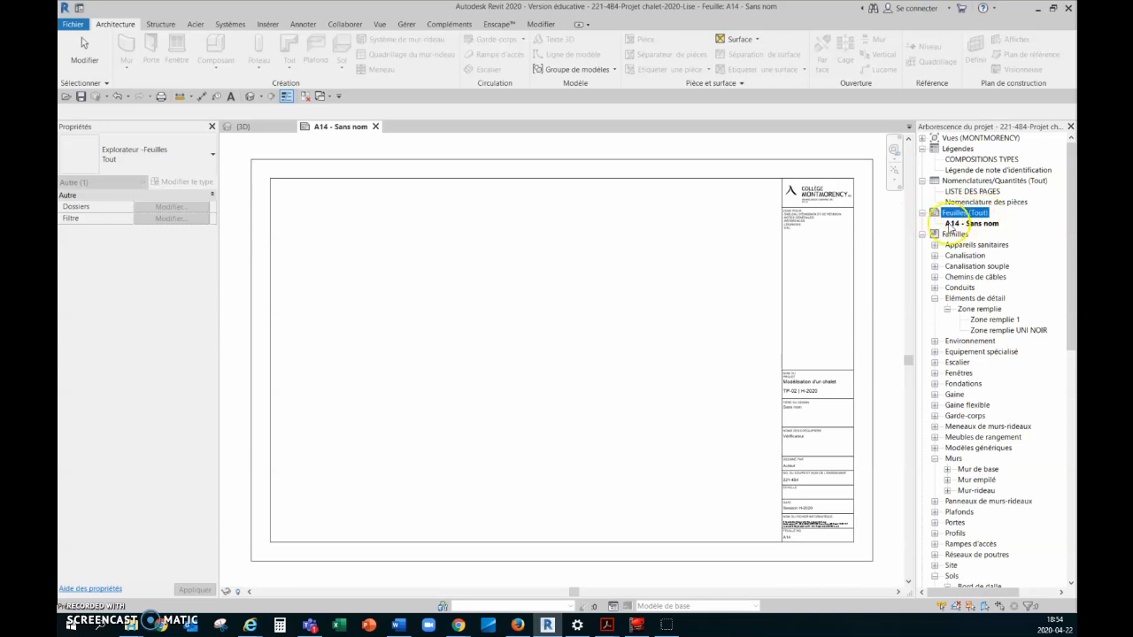
click(970, 224)
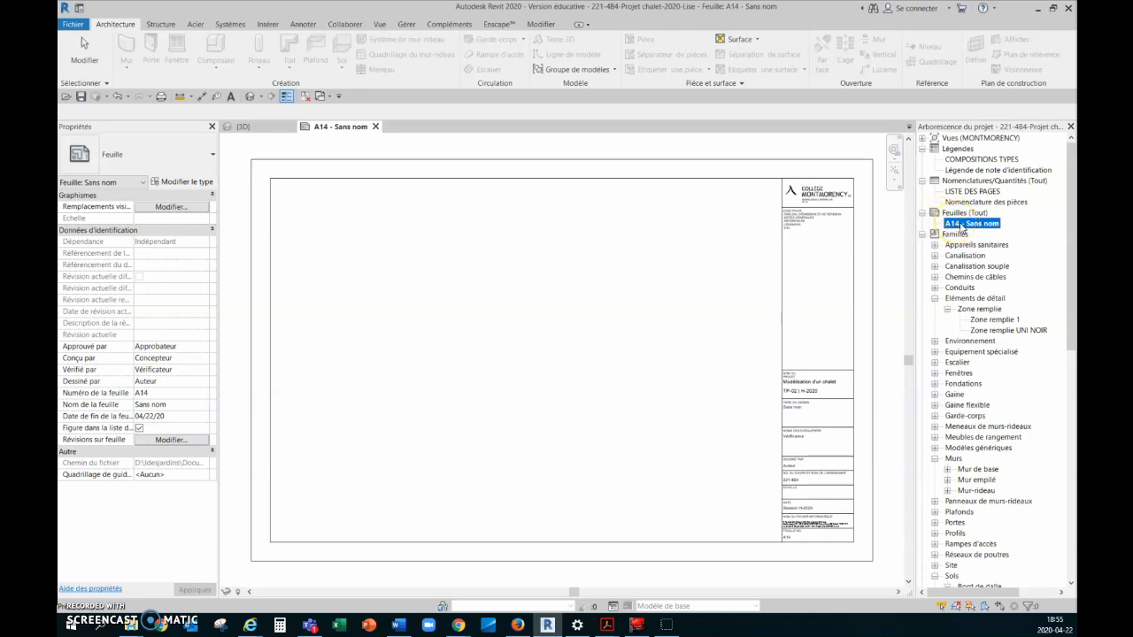
Step: Renumber the new sheet A14 as A01, name it "Page présentation", and check the title block's number and title
right_click(957, 226)
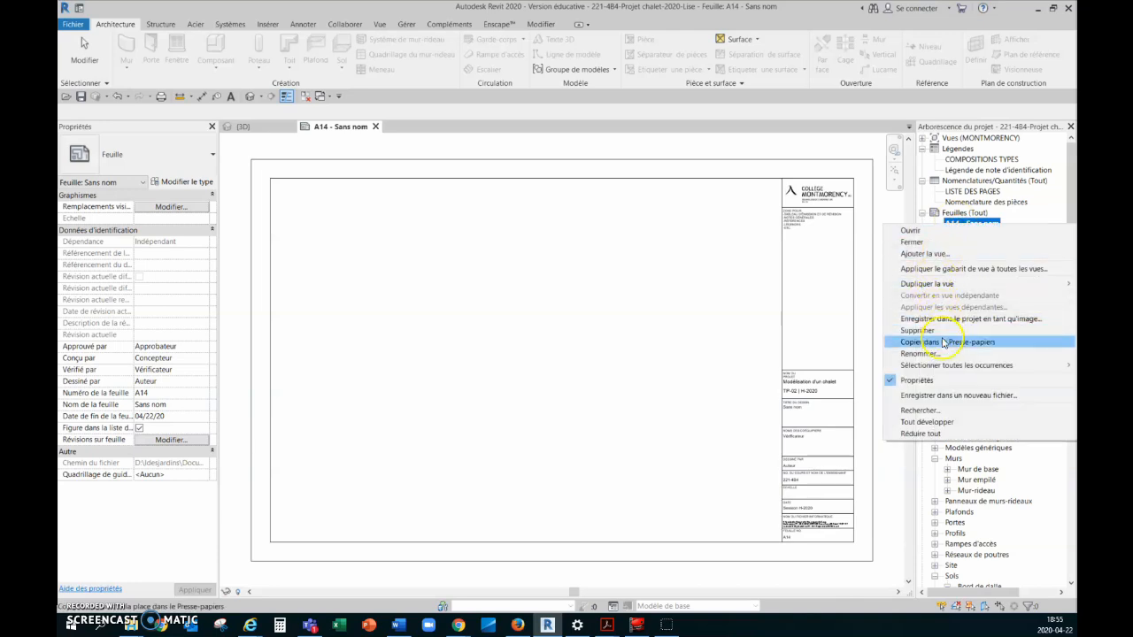
click(977, 222)
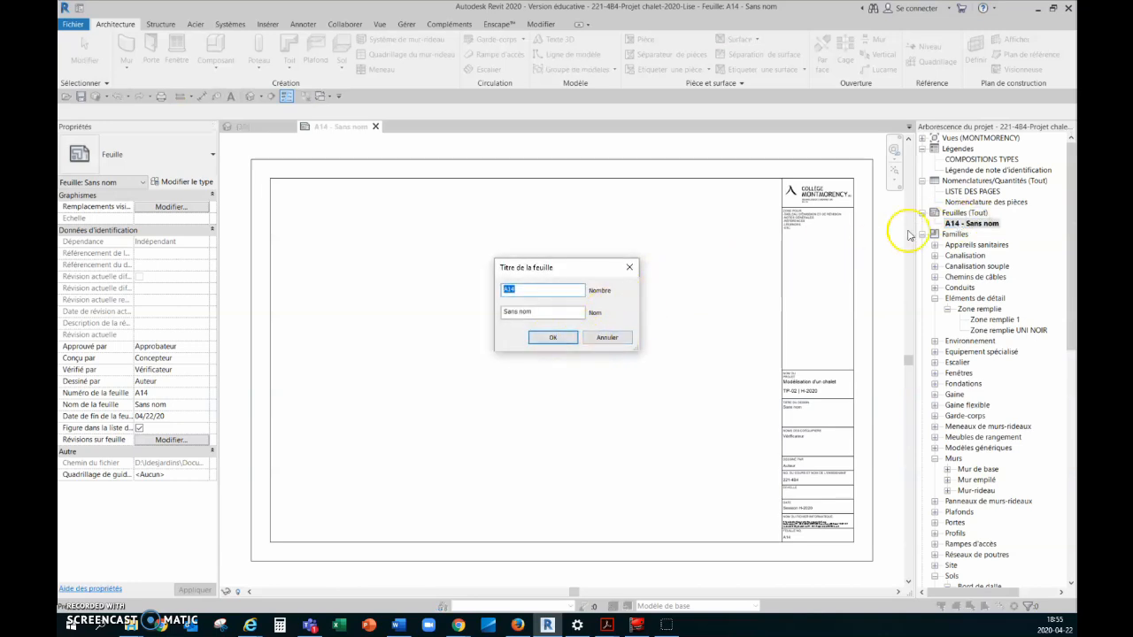
key(BackSpace)
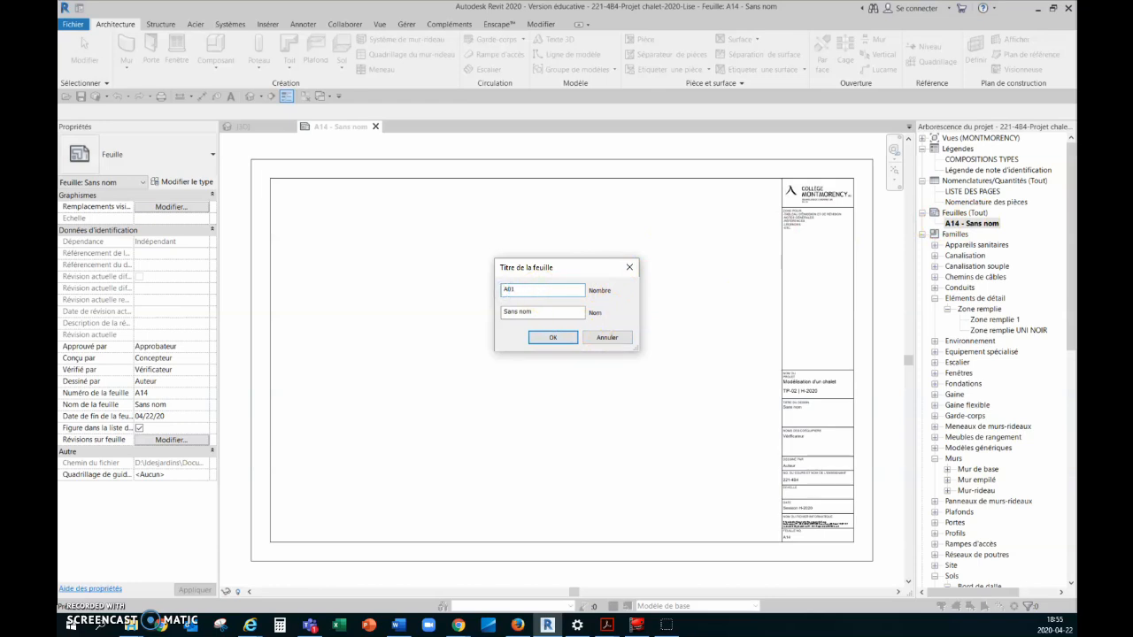
drag(538, 314, 457, 315)
click(550, 338)
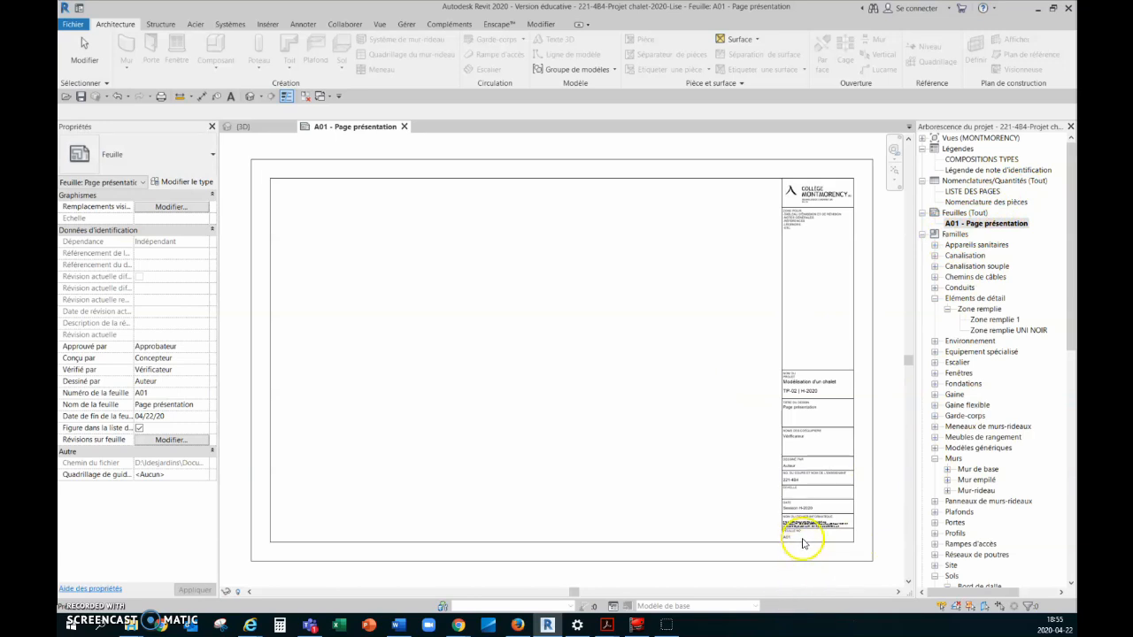
scroll(803, 546, up, 3)
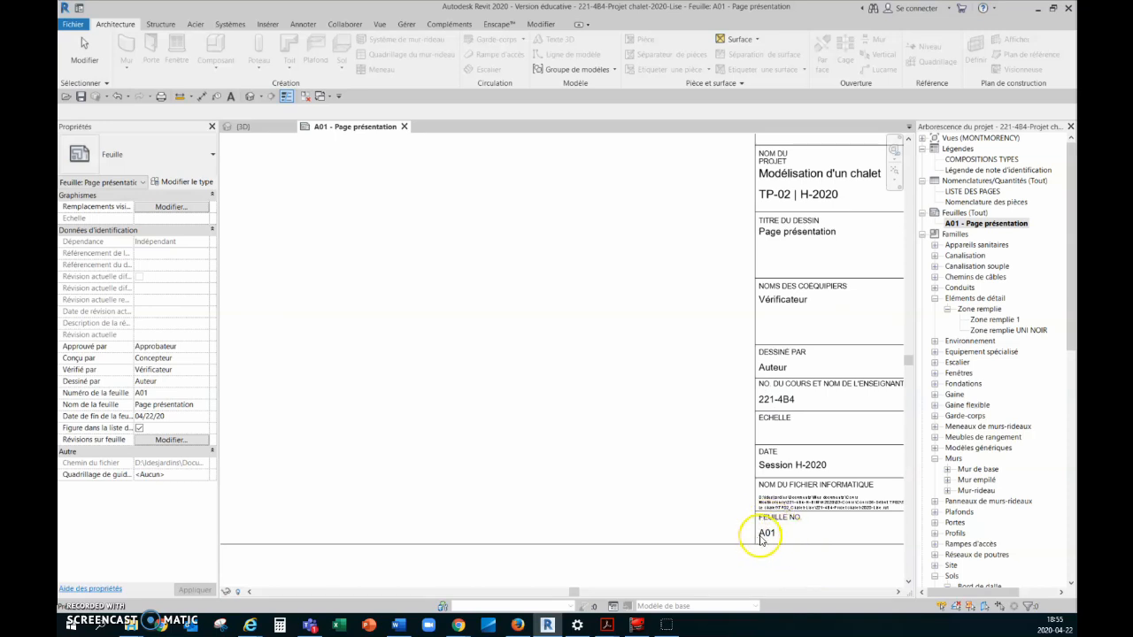
scroll(761, 537, down, 2)
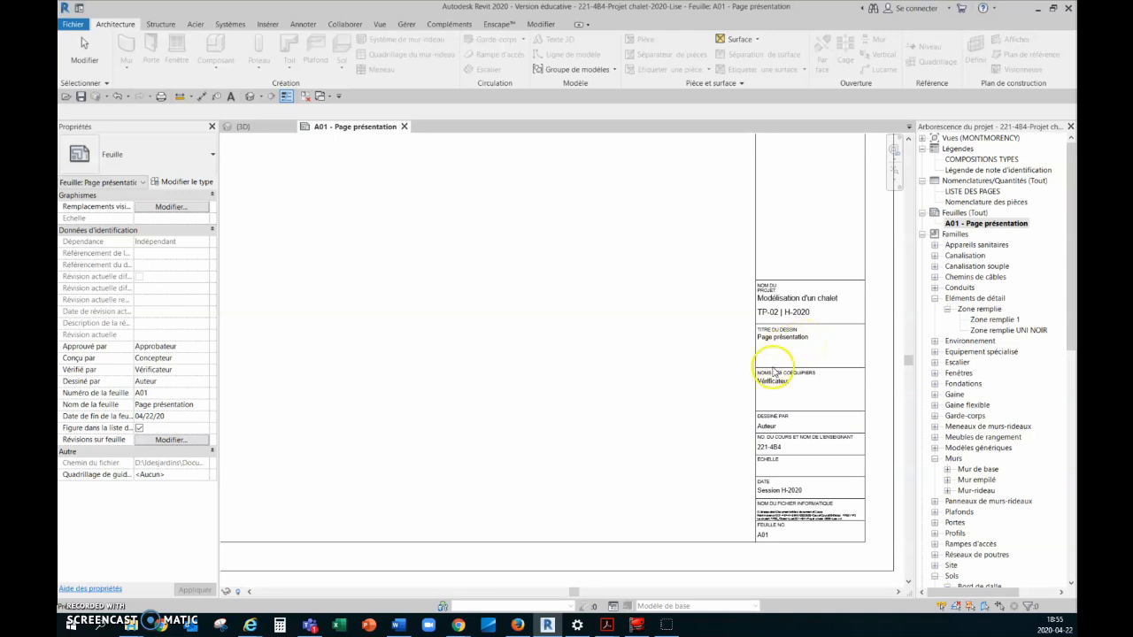
scroll(773, 377, down, 2)
Step: Undo the sheet's renaming, compare the title block's sheet number and drawing title, and redo the renaming
click(115, 98)
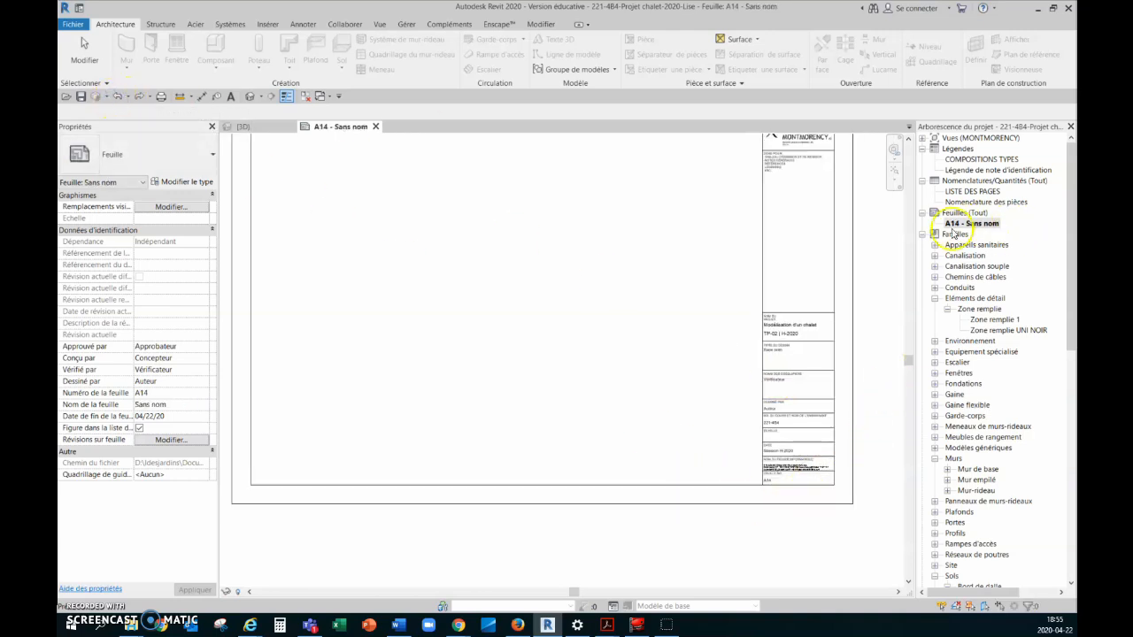
scroll(769, 480, up, 2)
scroll(769, 480, up, 2)
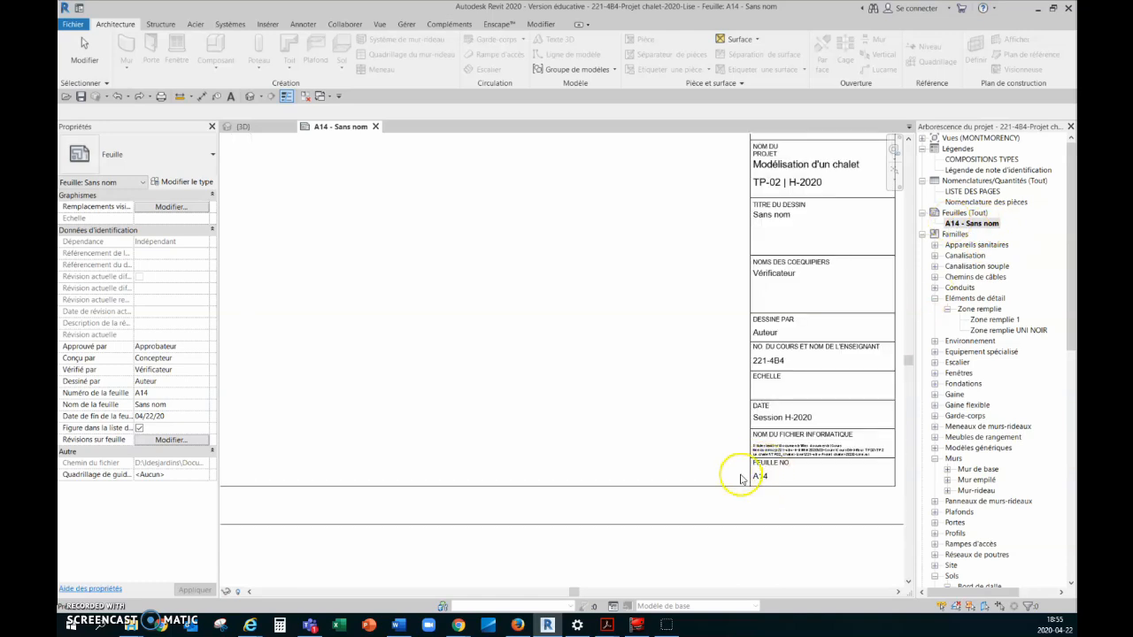
scroll(728, 523, down, 2)
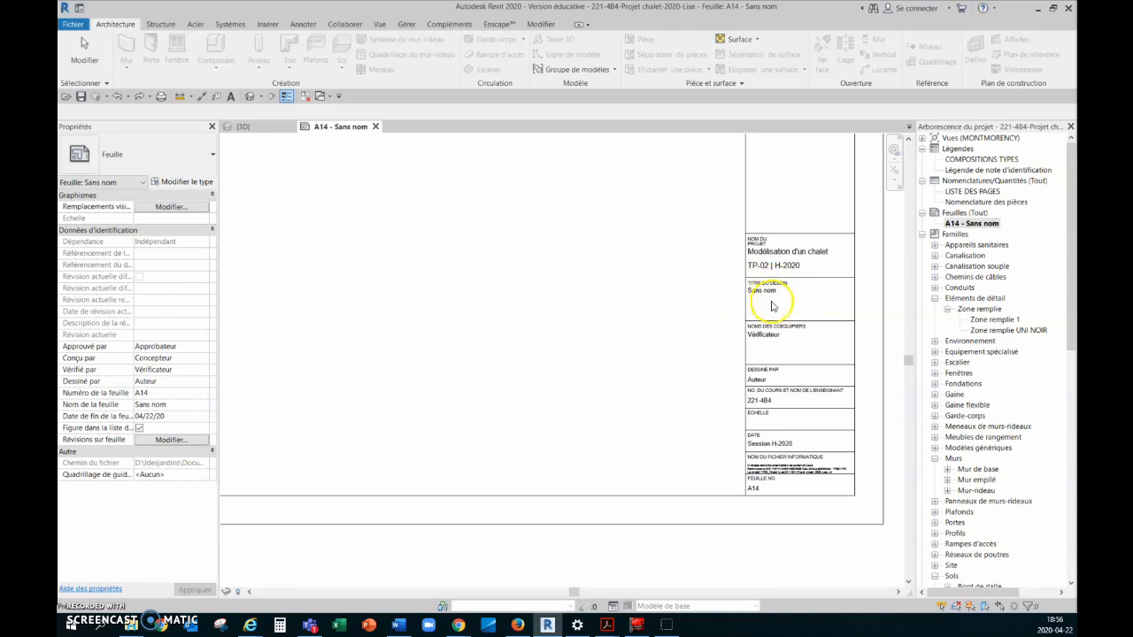
click(139, 97)
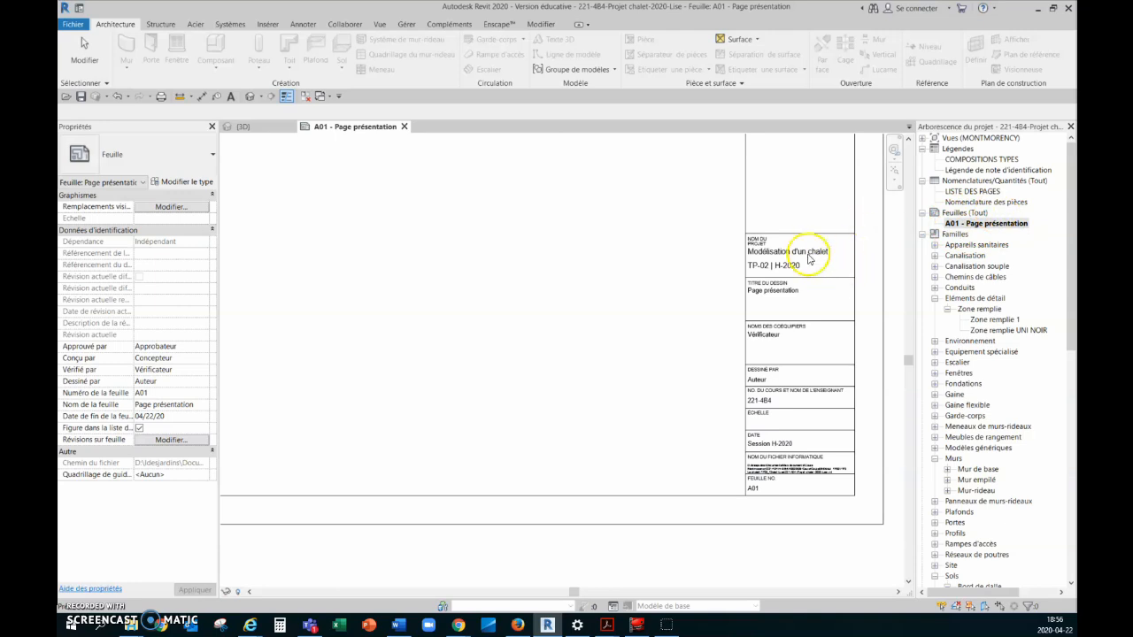
Step: Change the sheet name to "Page couverture" through the properties of the selected title block
click(833, 523)
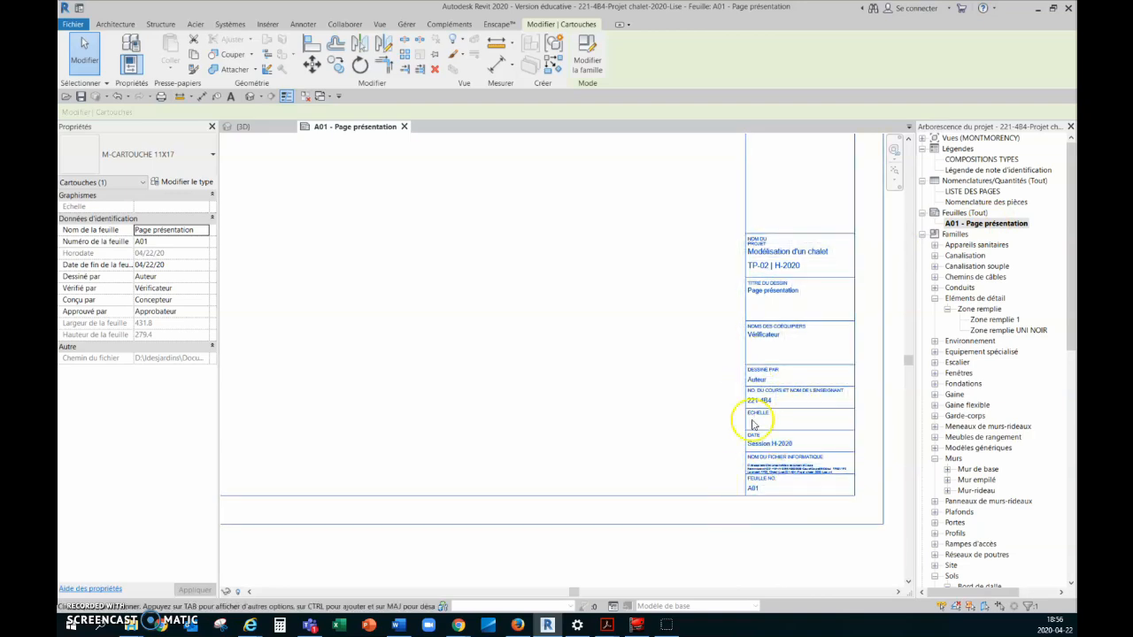
click(895, 174)
click(951, 223)
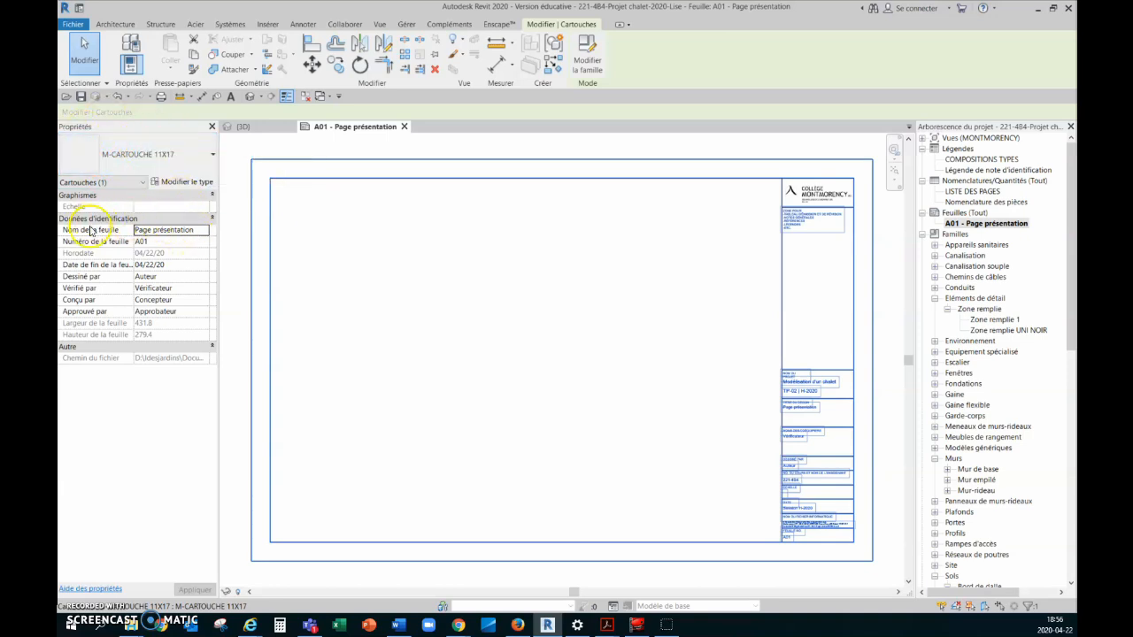
click(196, 230)
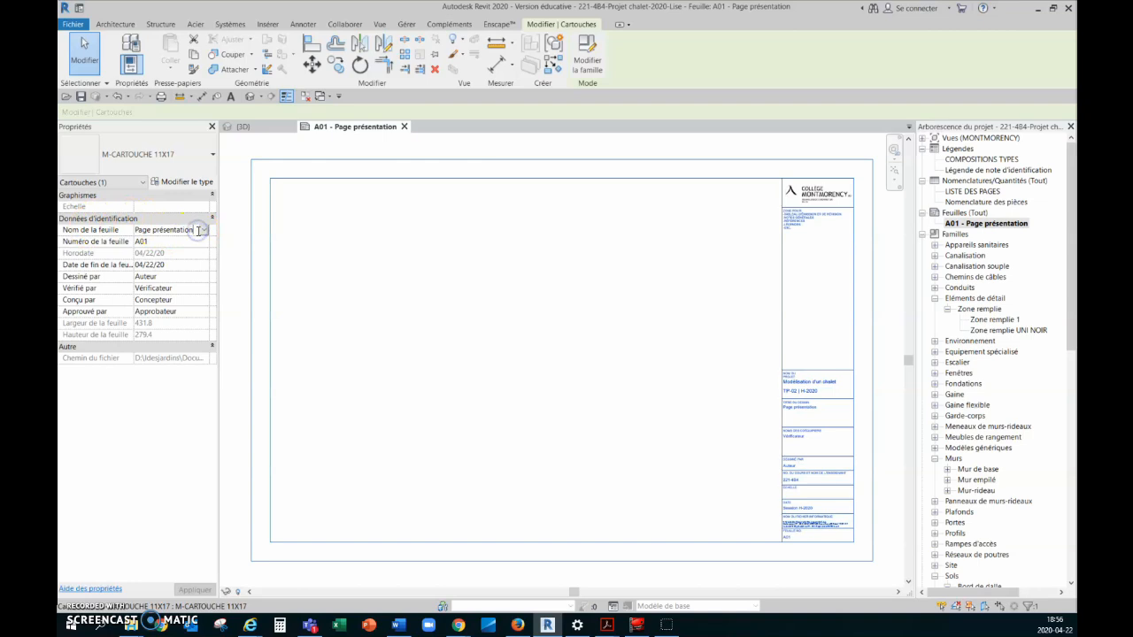
drag(199, 231, 166, 231)
key(BackSpace)
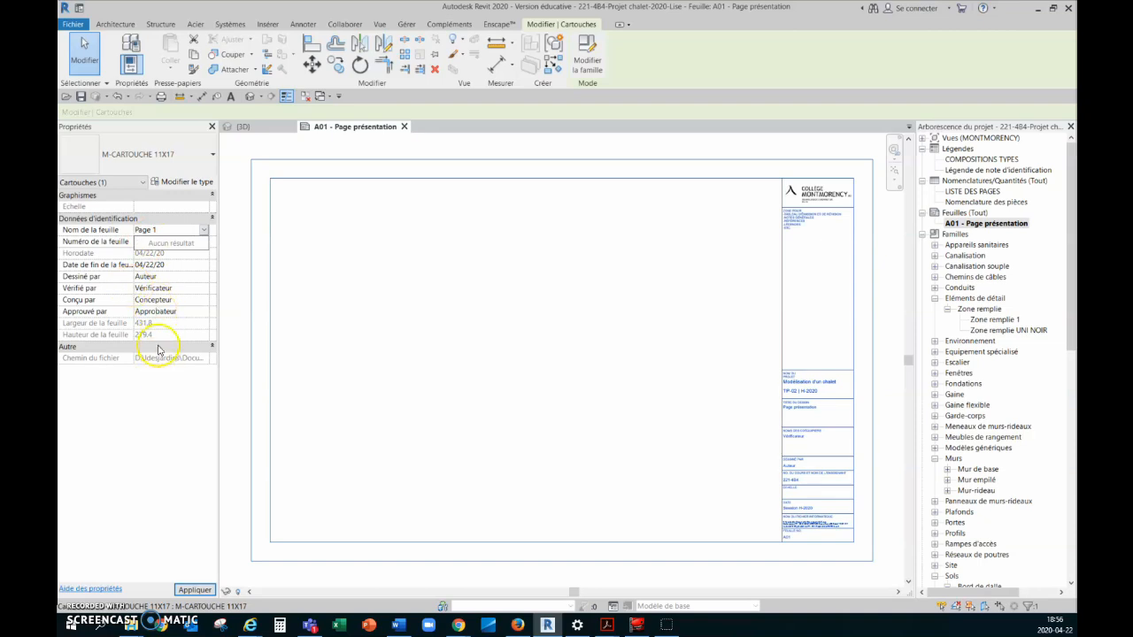
key(Return)
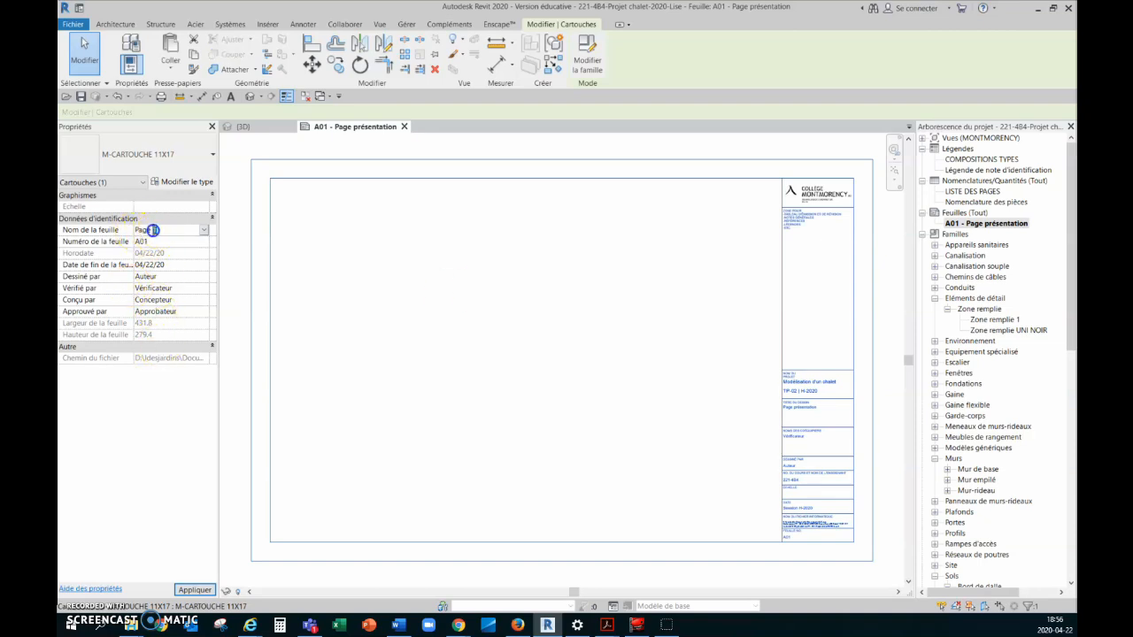
text(Tou)
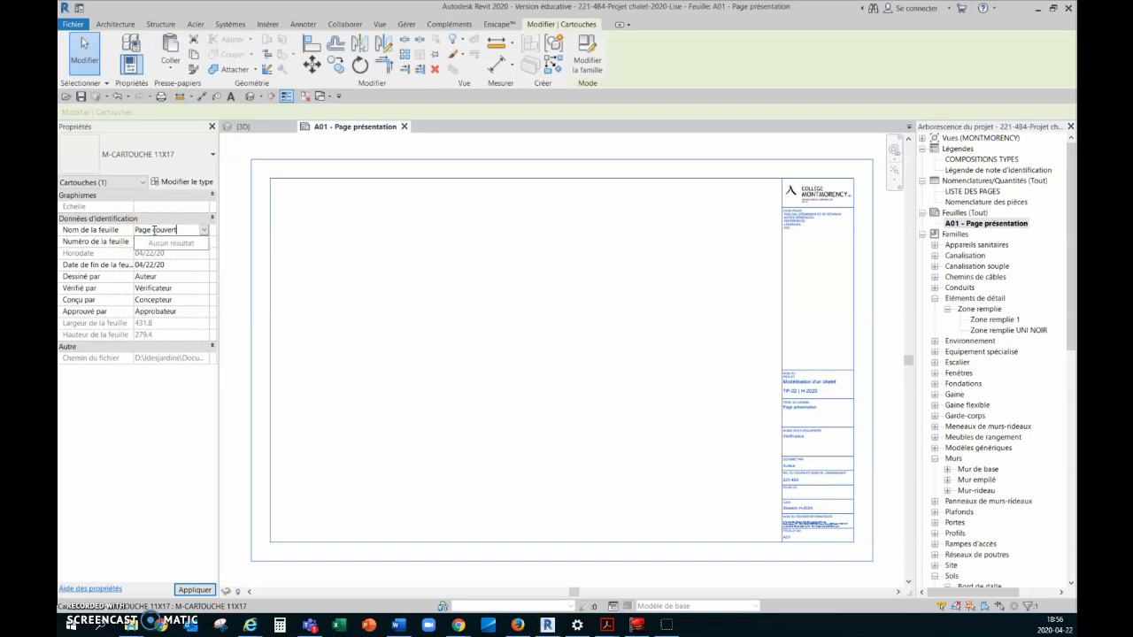
click(157, 419)
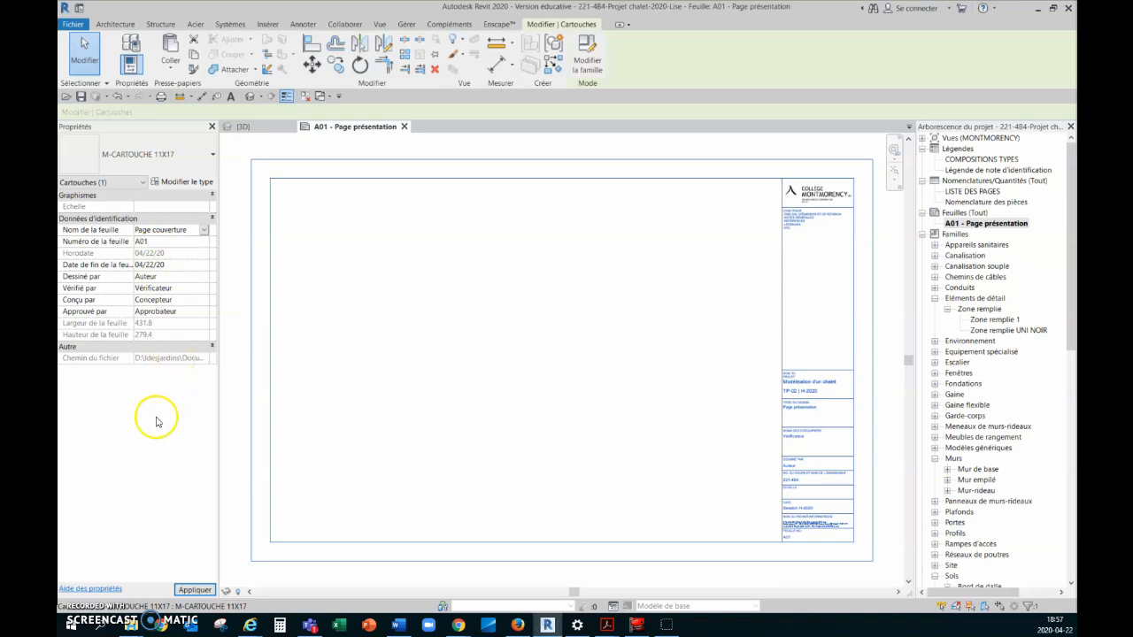
click(195, 590)
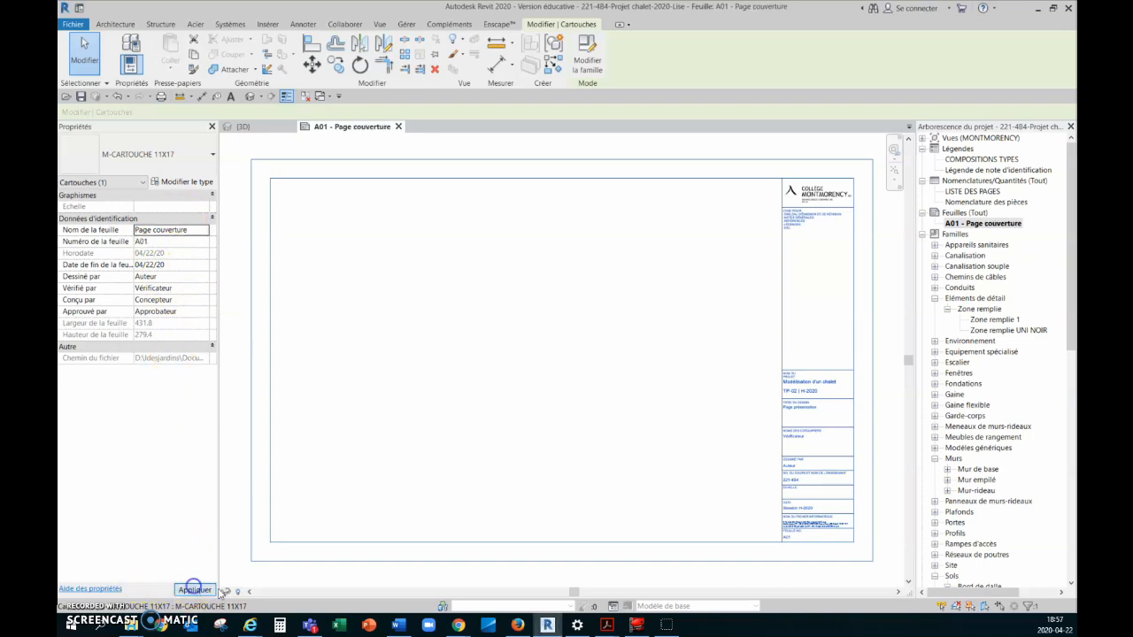
Step: Check the drawing title in the title block against the sheet list and undo the sheet name change
scroll(833, 416, up, 3)
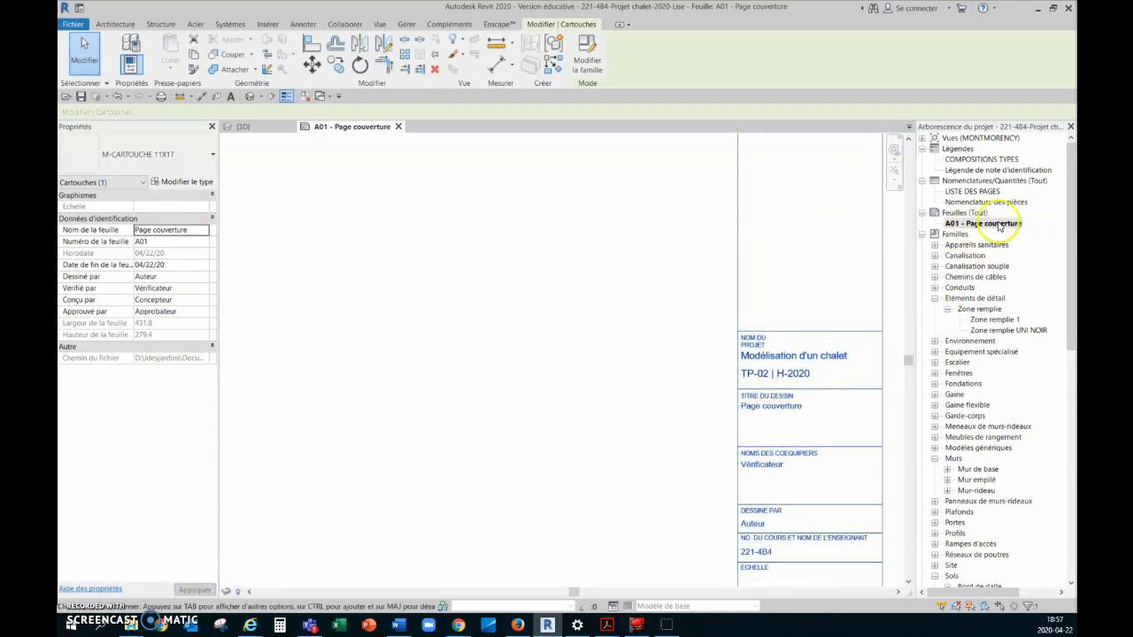
scroll(778, 292, down, 3)
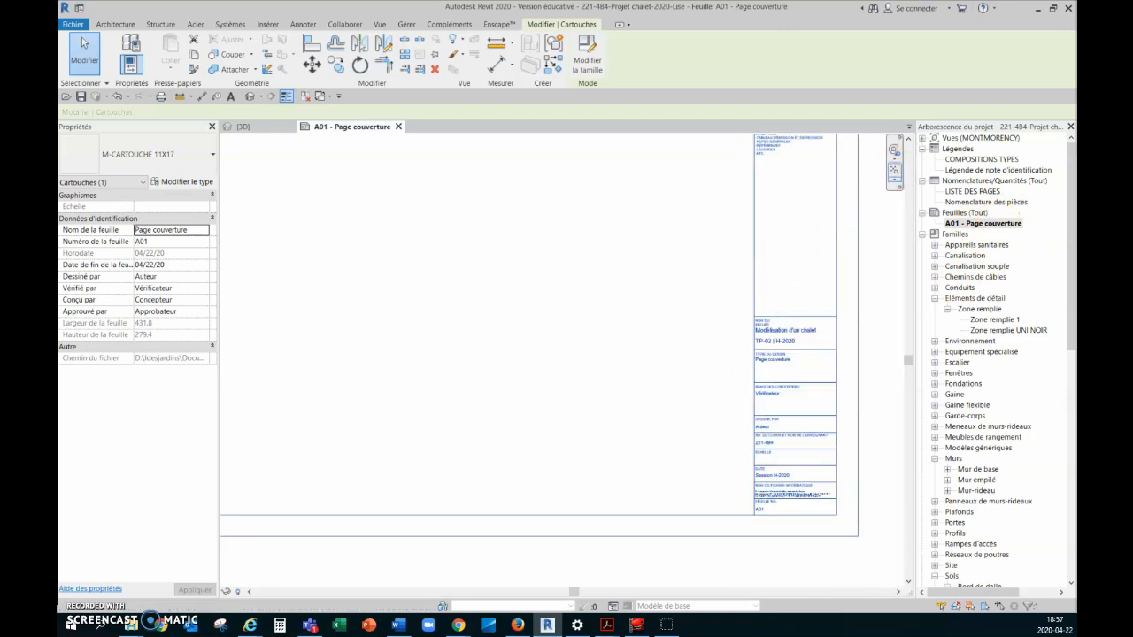
click(894, 168)
click(119, 97)
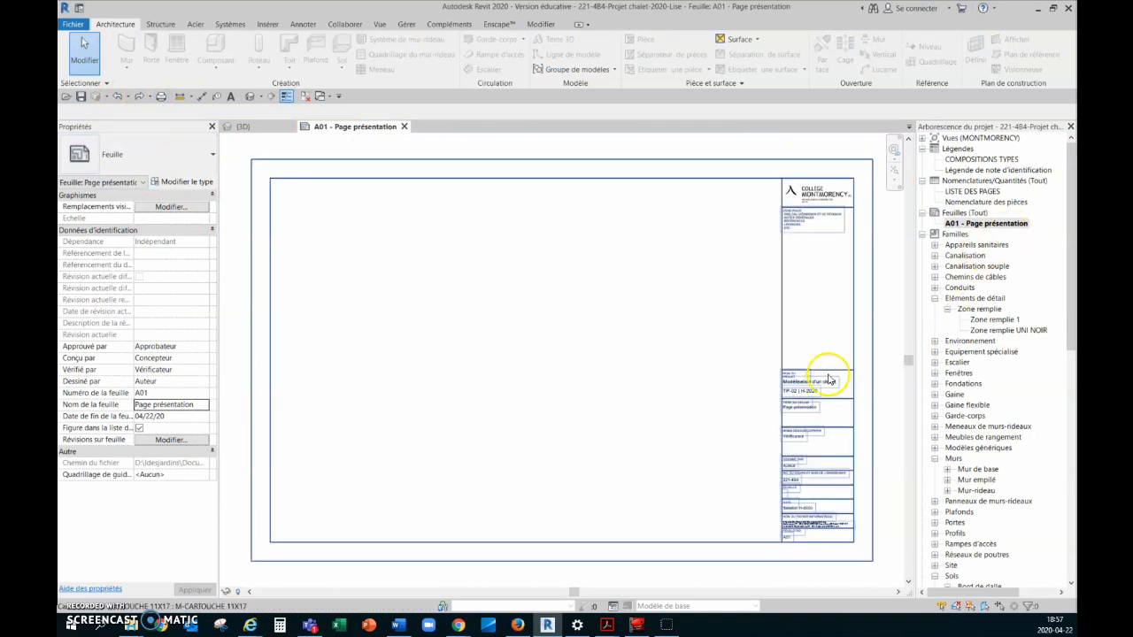
Step: Create a second sheet under Feuilles using the title block M-CARTOUCHE 11X17
right_click(959, 213)
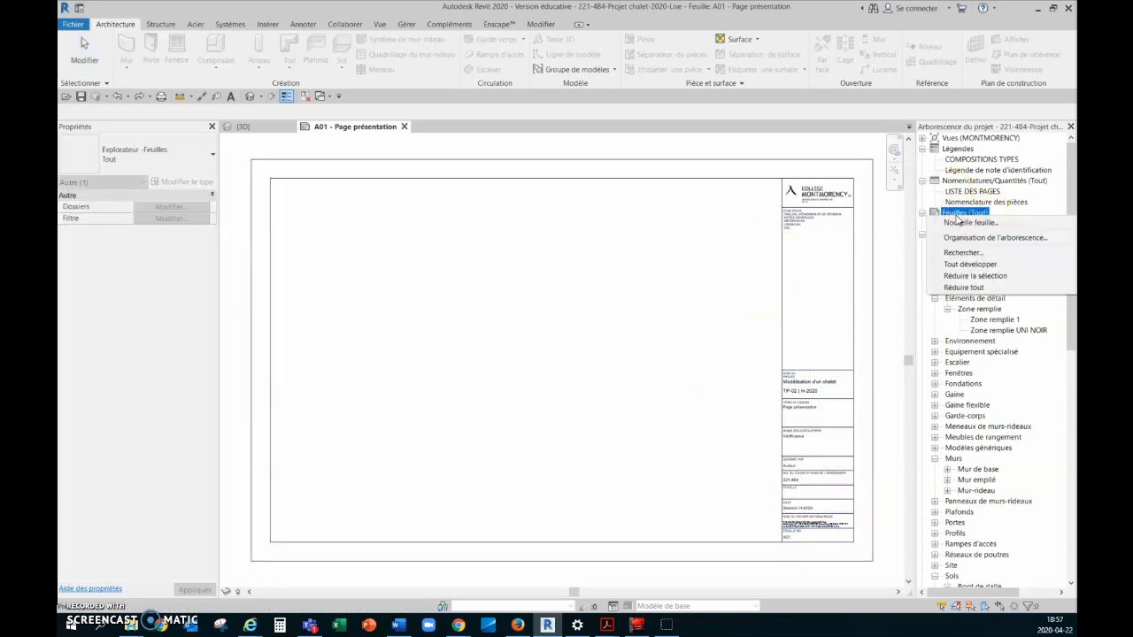
click(950, 224)
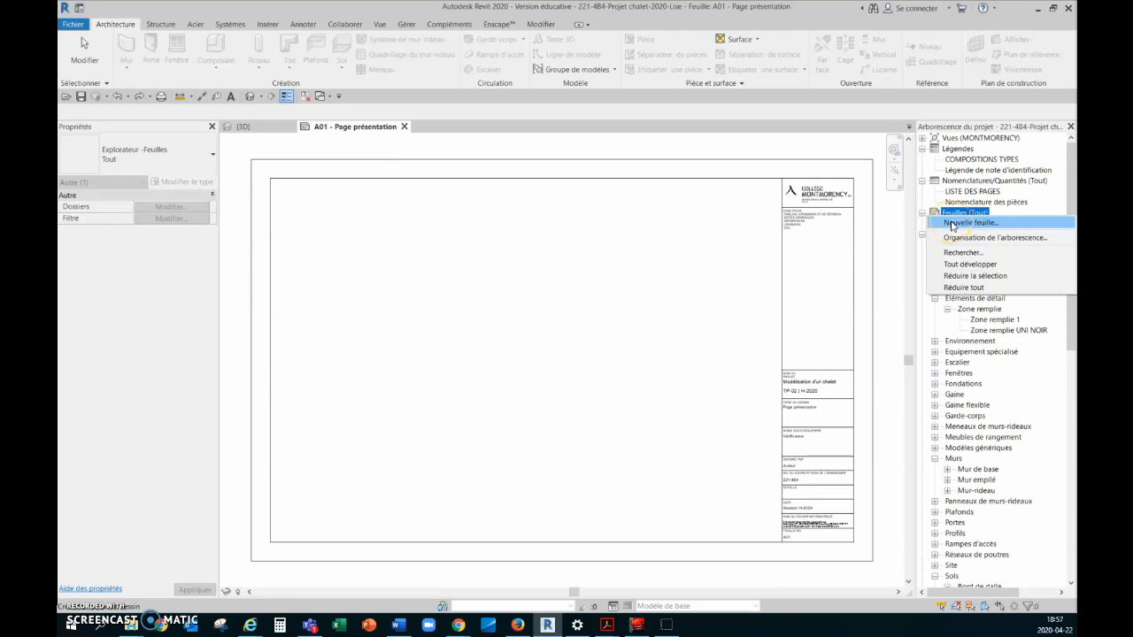
click(952, 214)
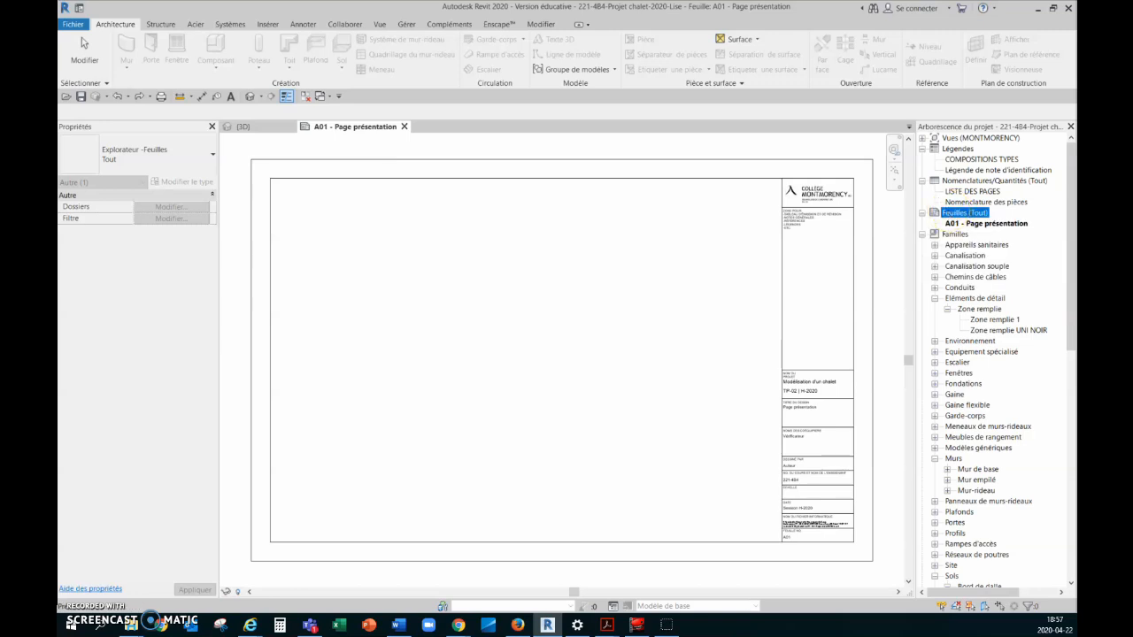
right_click(952, 214)
click(961, 219)
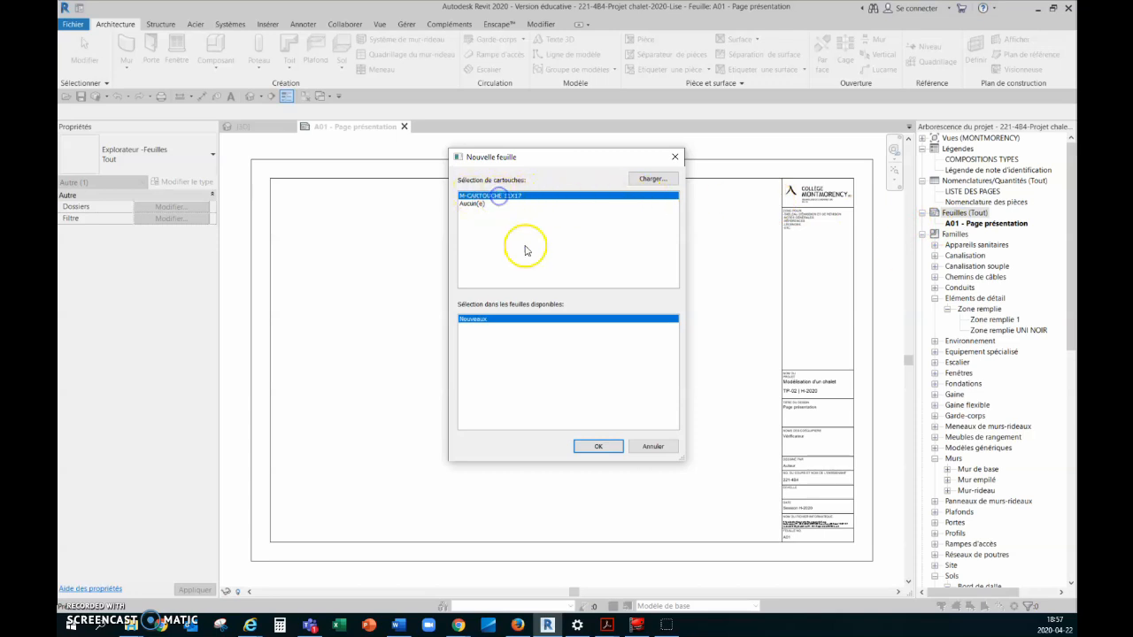
click(598, 447)
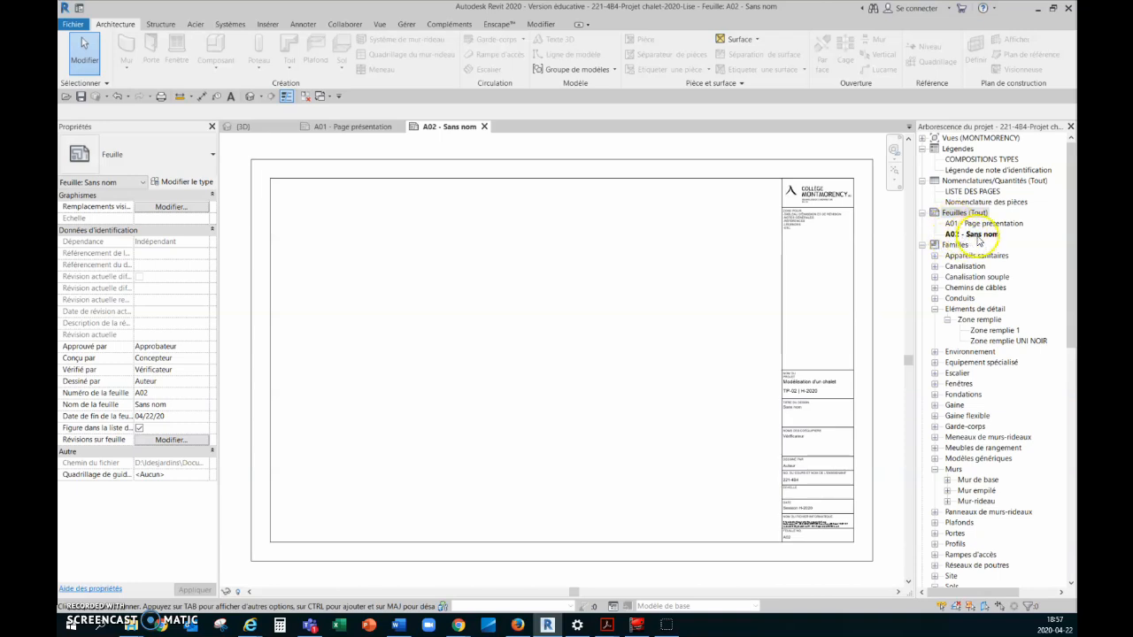
Step: Rename sheet A02 as "Plan RDC", keeping its number
click(977, 236)
right_click(979, 236)
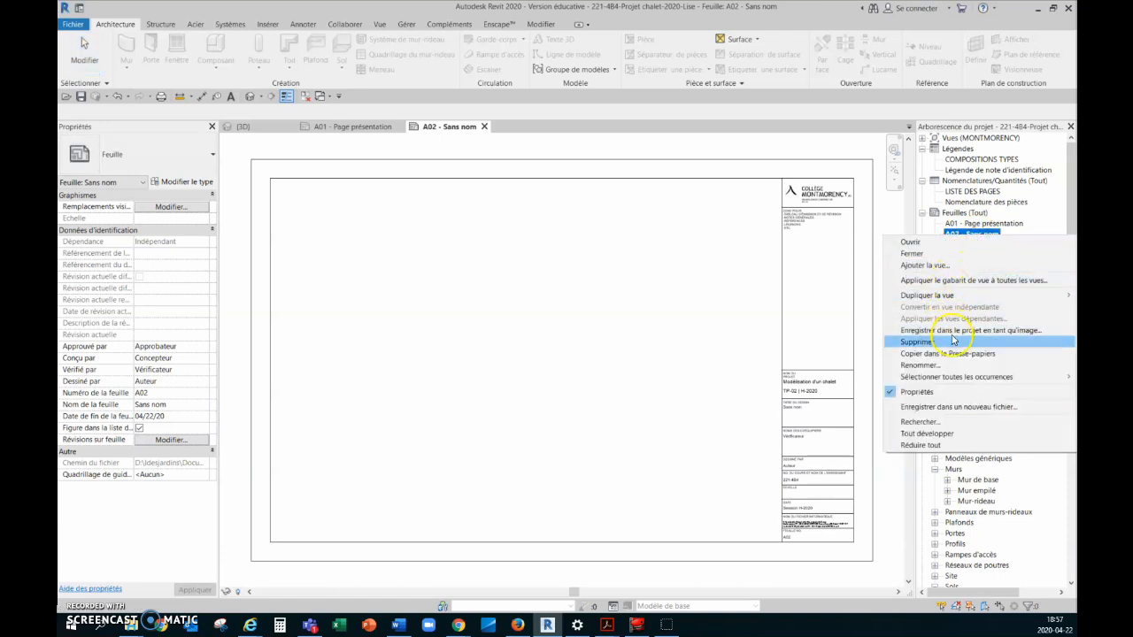
click(936, 365)
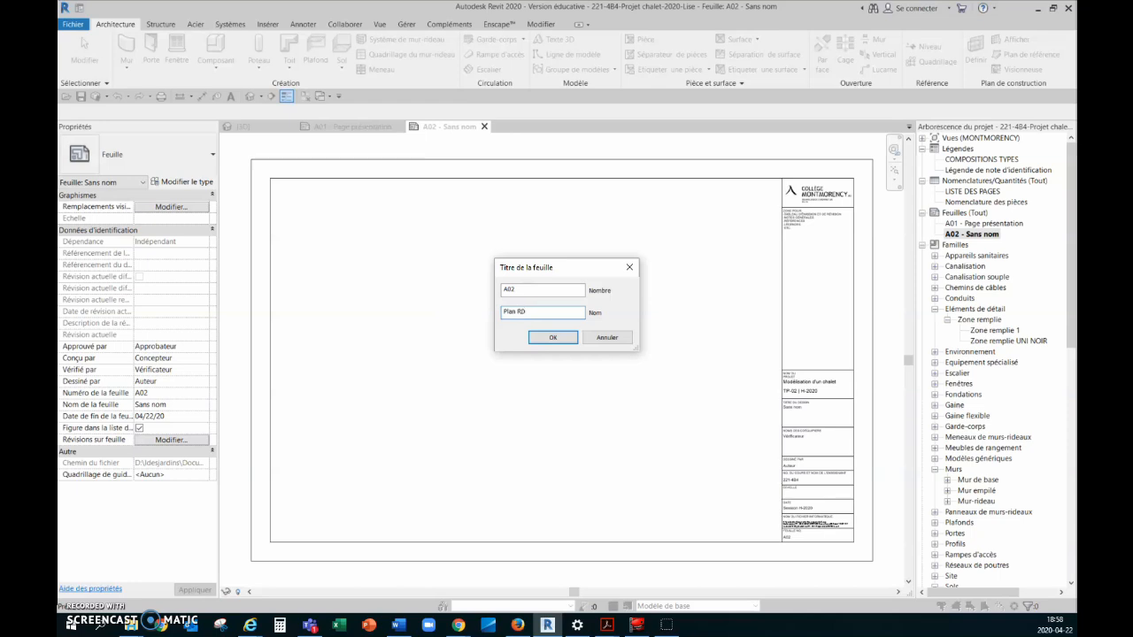
click(551, 337)
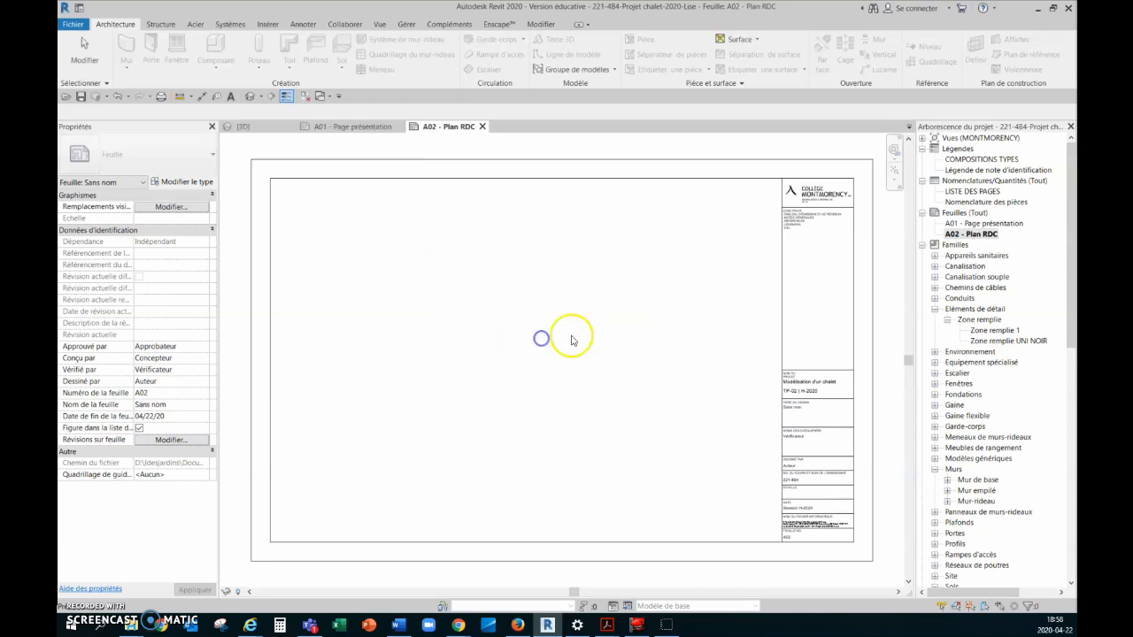
Step: Create a third sheet under Feuilles with the M-CARTOUCHE 11X17 title block
click(955, 214)
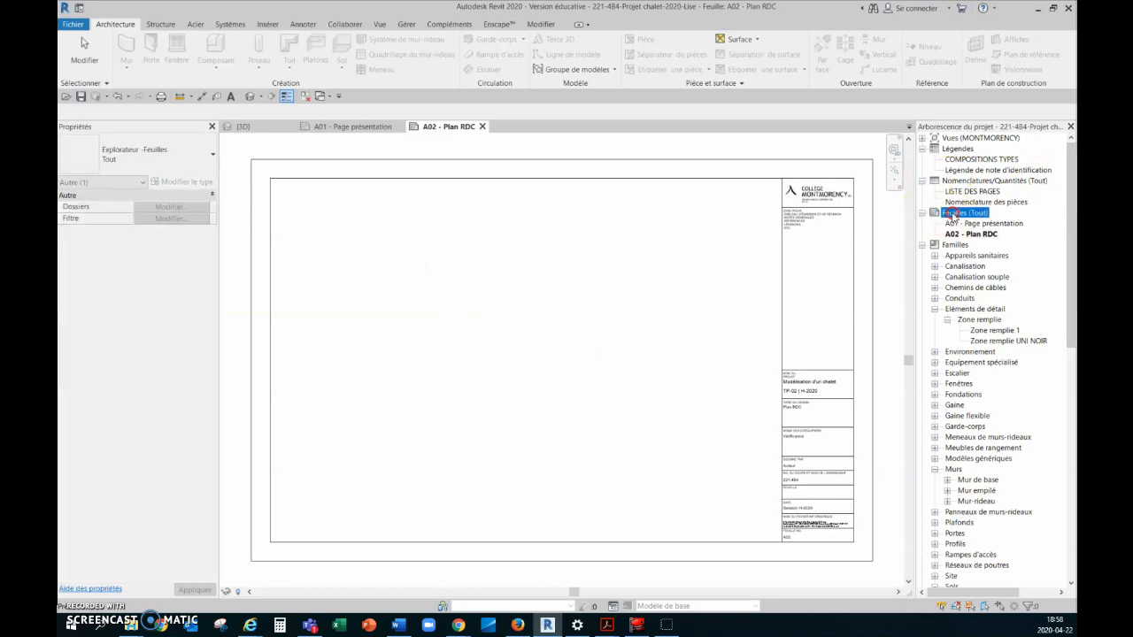
right_click(956, 217)
click(960, 221)
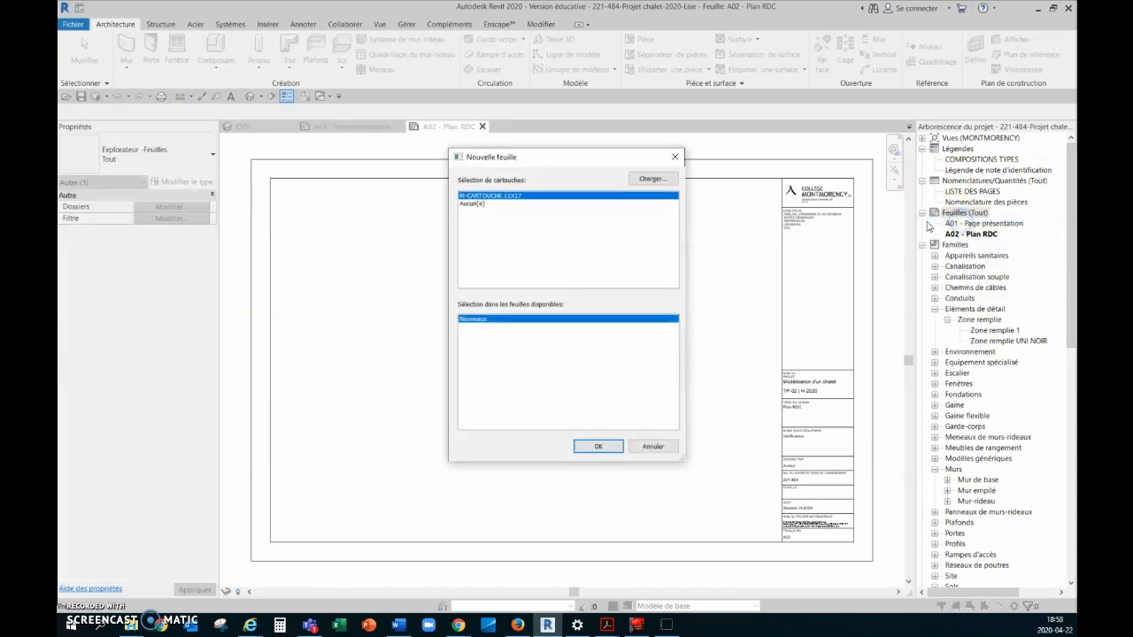
click(598, 447)
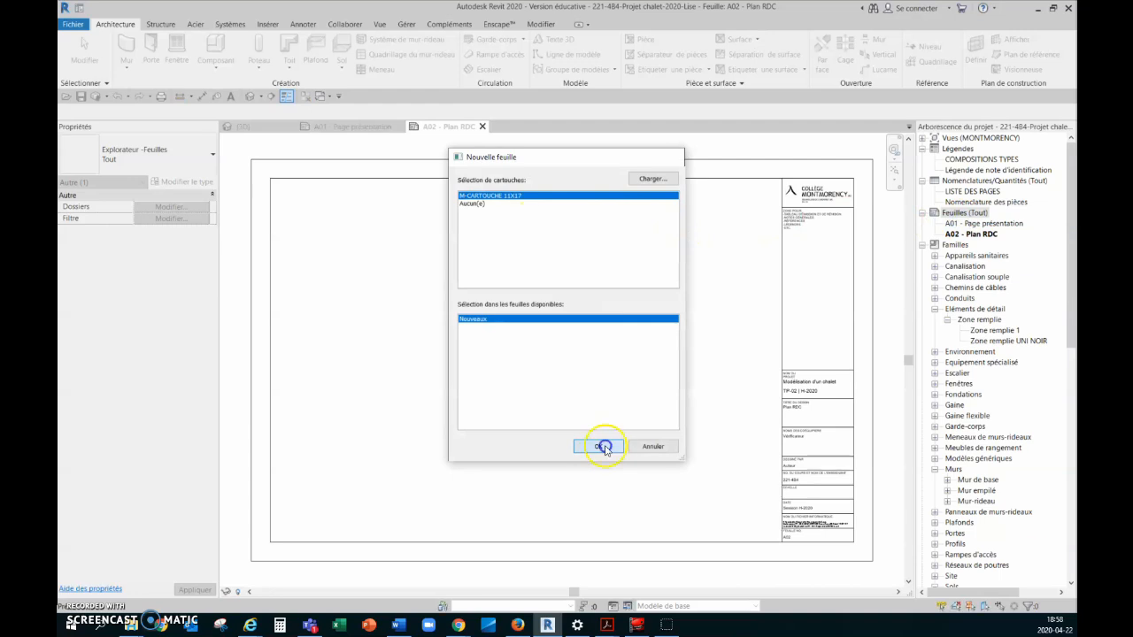
Step: Rename sheet A03 as "Élévation Est", keeping its number
click(973, 245)
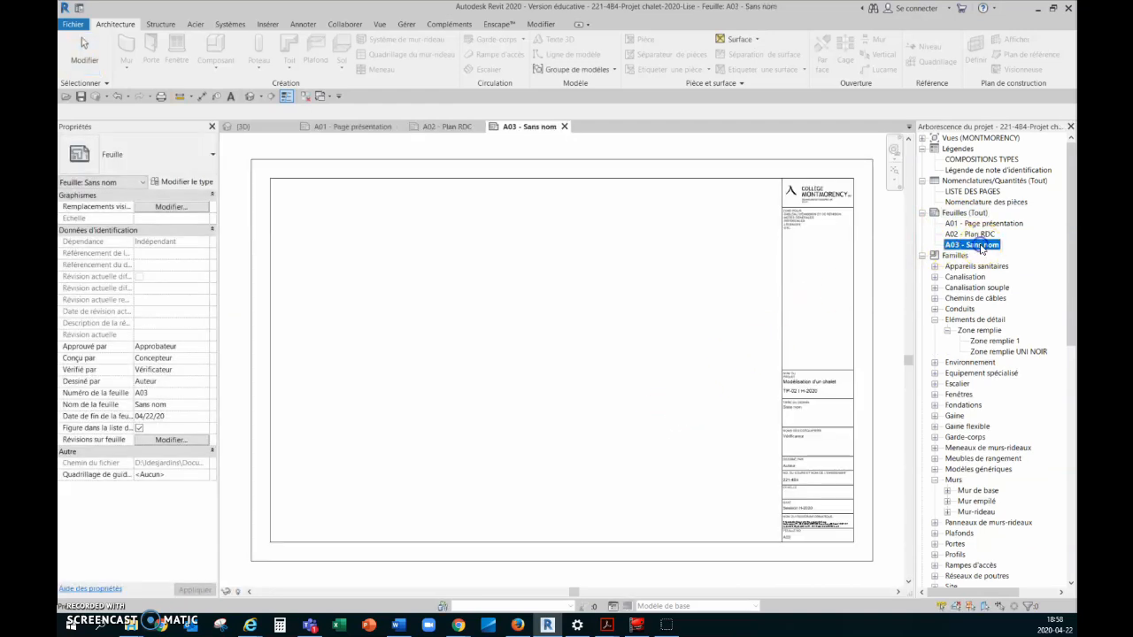
right_click(974, 245)
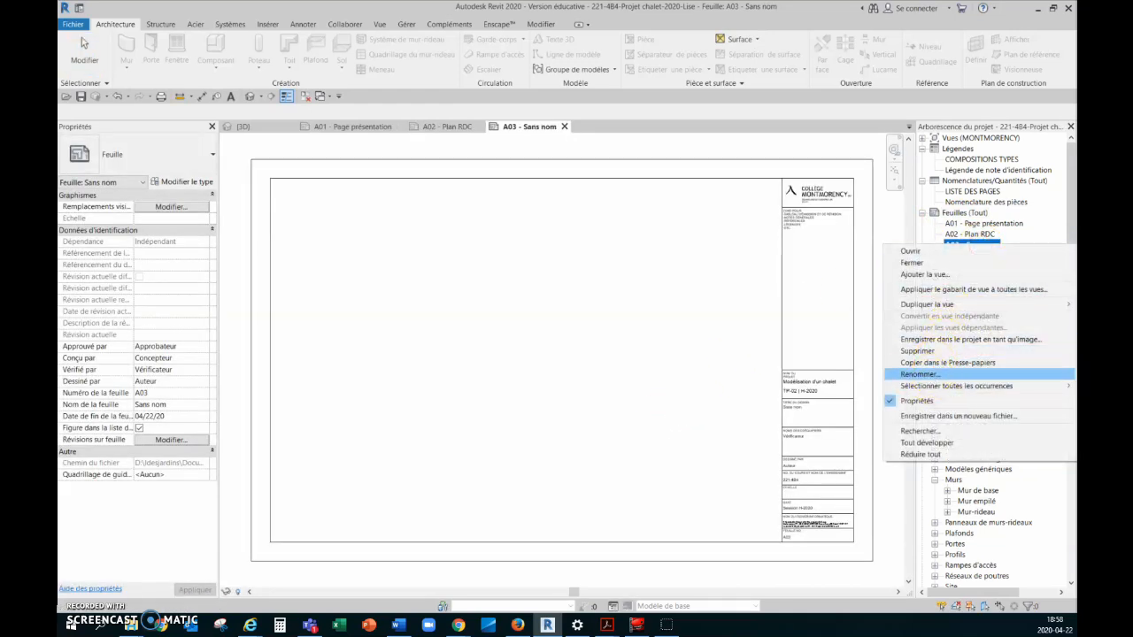
click(920, 373)
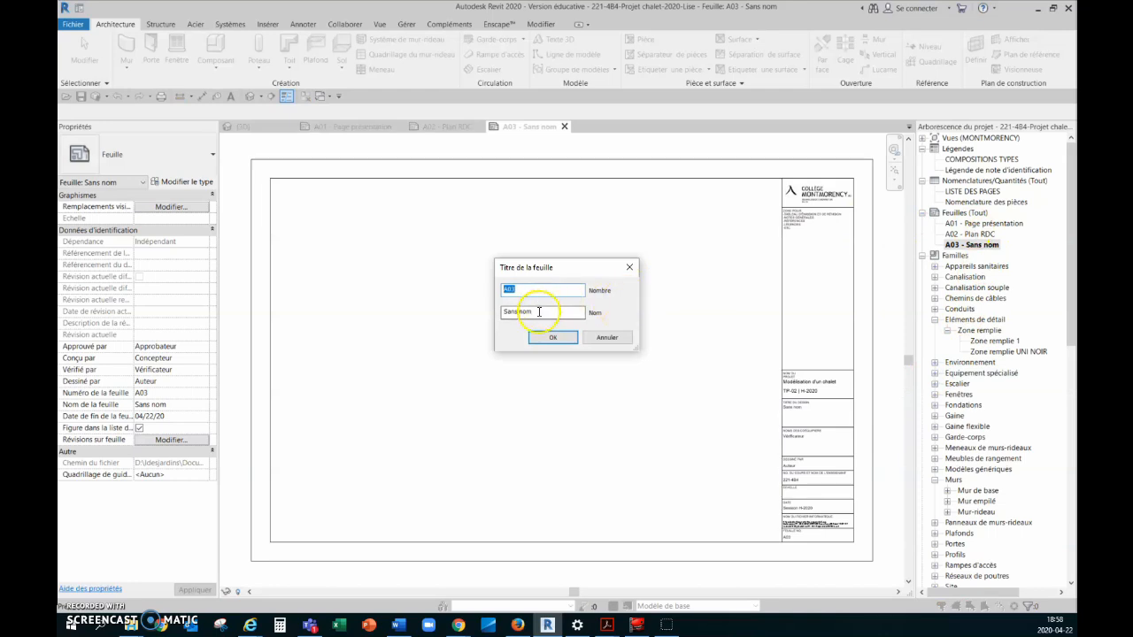
drag(538, 312, 505, 310)
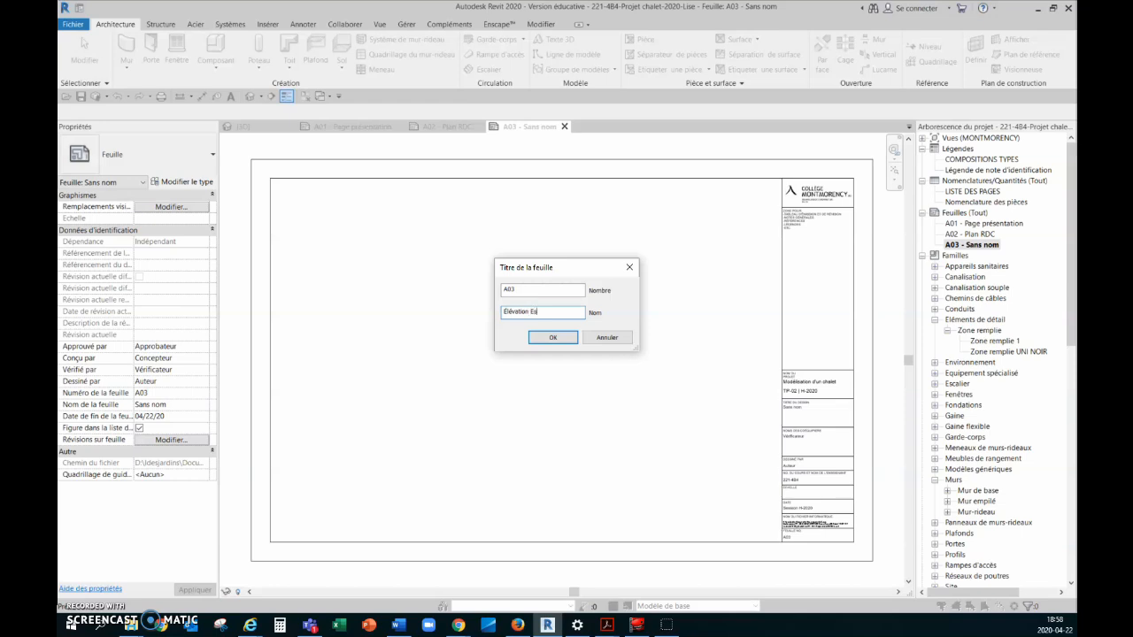
click(555, 342)
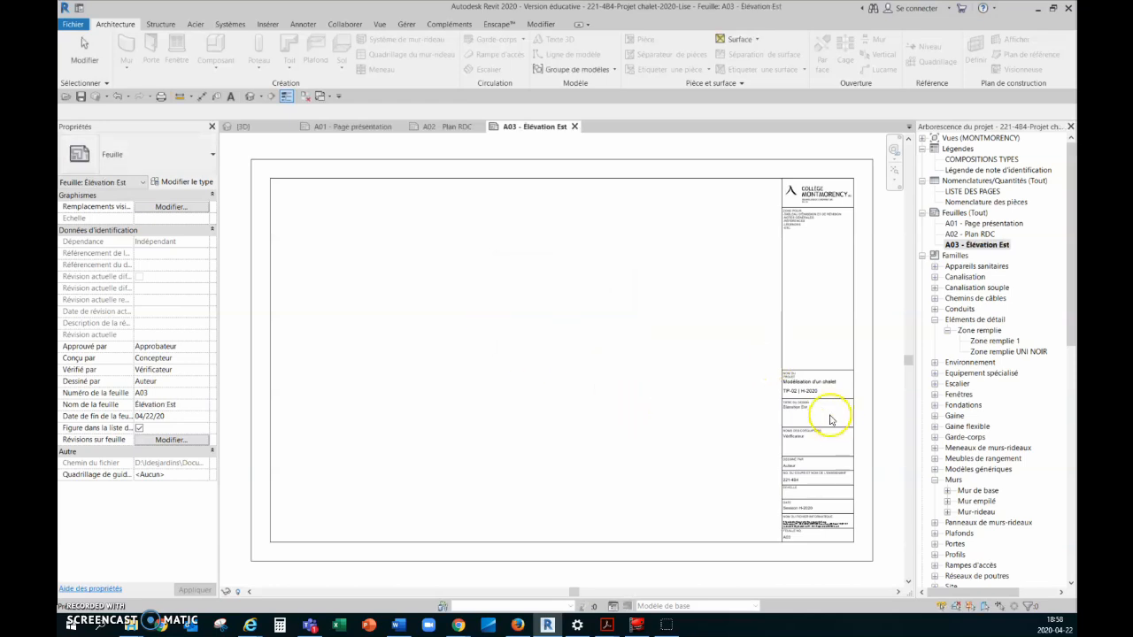
Step: Examine the title block fields on sheet A03 and compare them with the title block's identity properties
scroll(830, 420, up, 3)
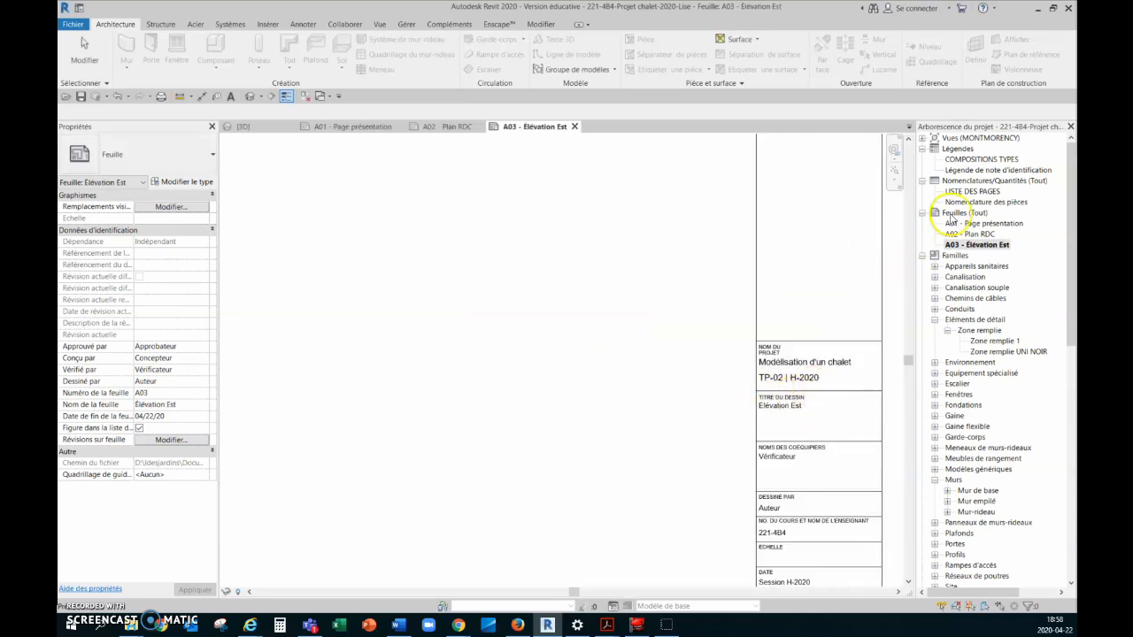
scroll(733, 424, down, 3)
scroll(784, 447, up, 3)
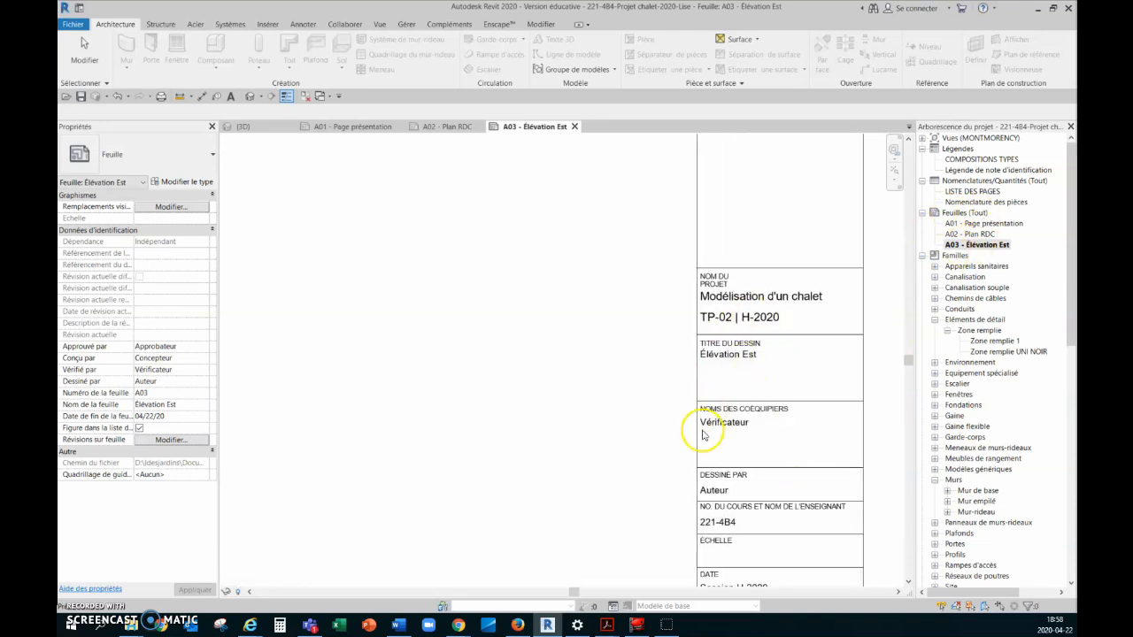
scroll(607, 324, down, 2)
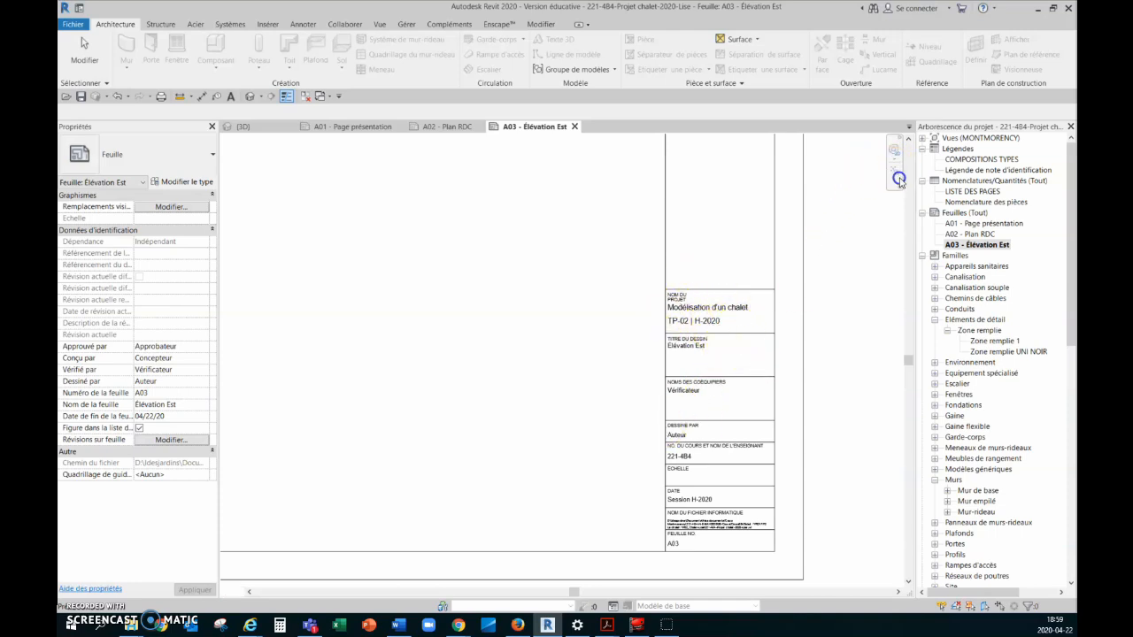
click(898, 179)
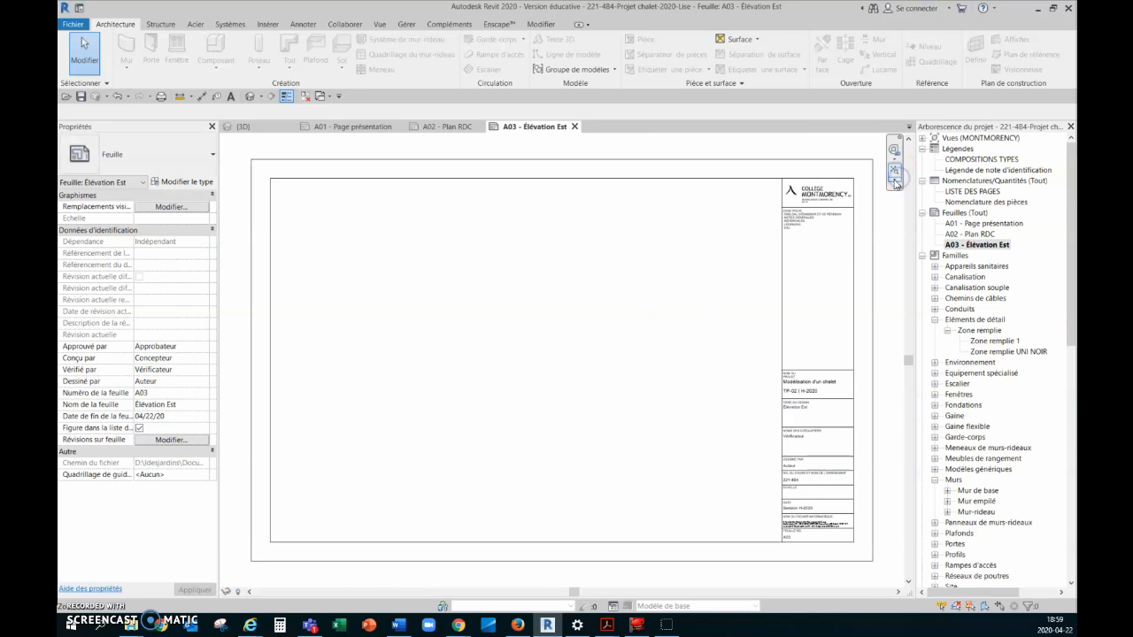
click(784, 330)
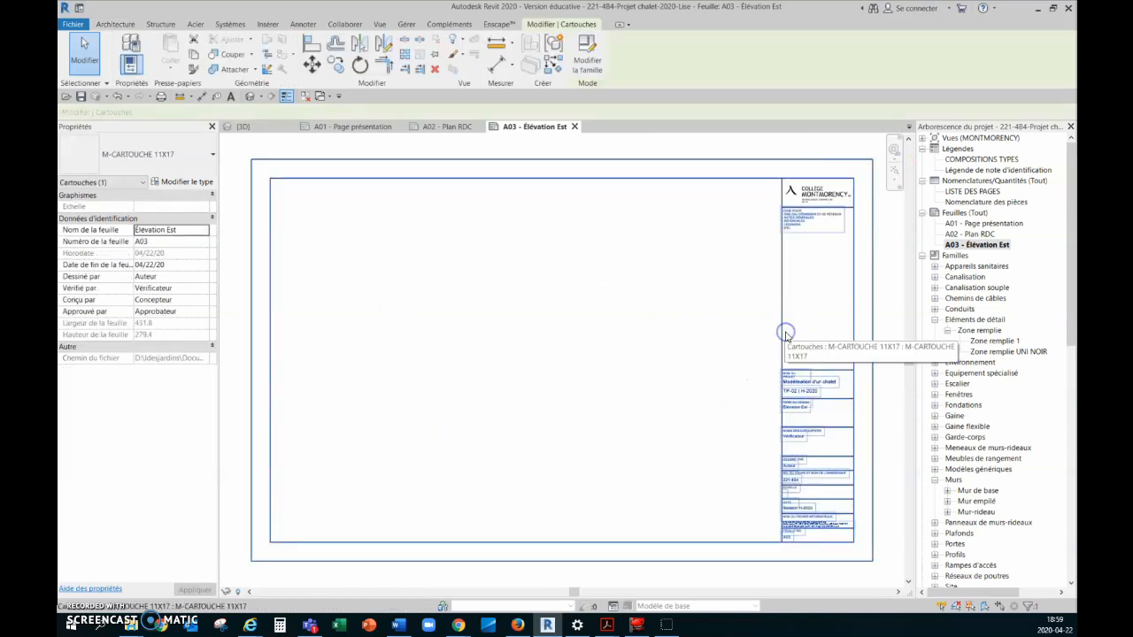
click(165, 278)
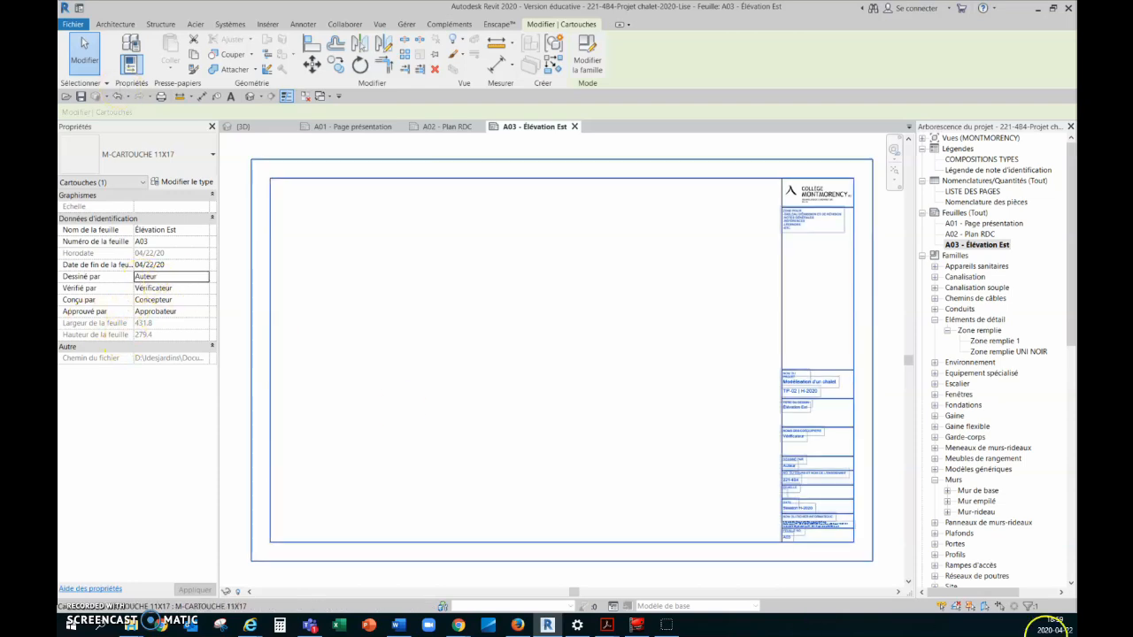
click(895, 503)
scroll(791, 536, up, 5)
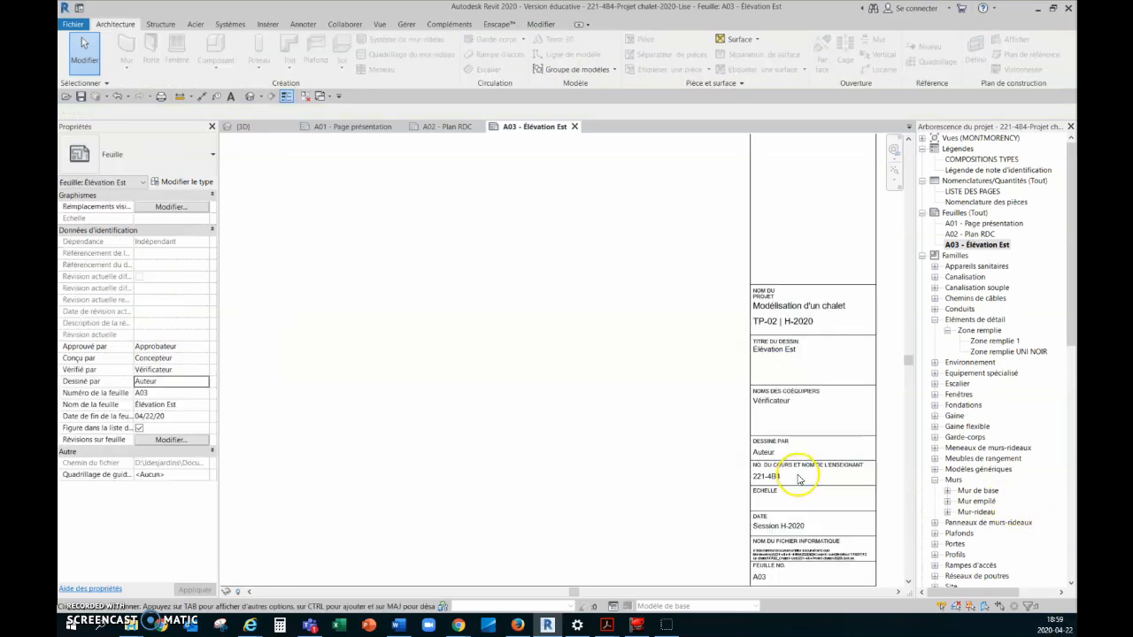
Step: Fill in the Dessiné par property of sheet A03's title block with the drafter's full name
click(778, 464)
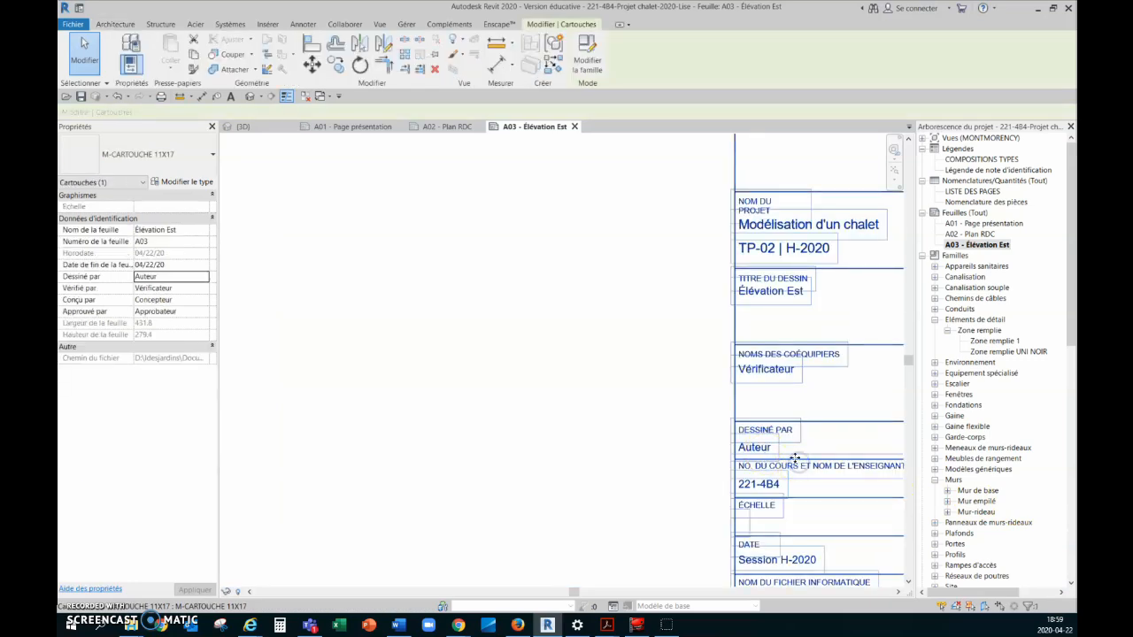
scroll(597, 302, down, 2)
scroll(761, 511, up, 2)
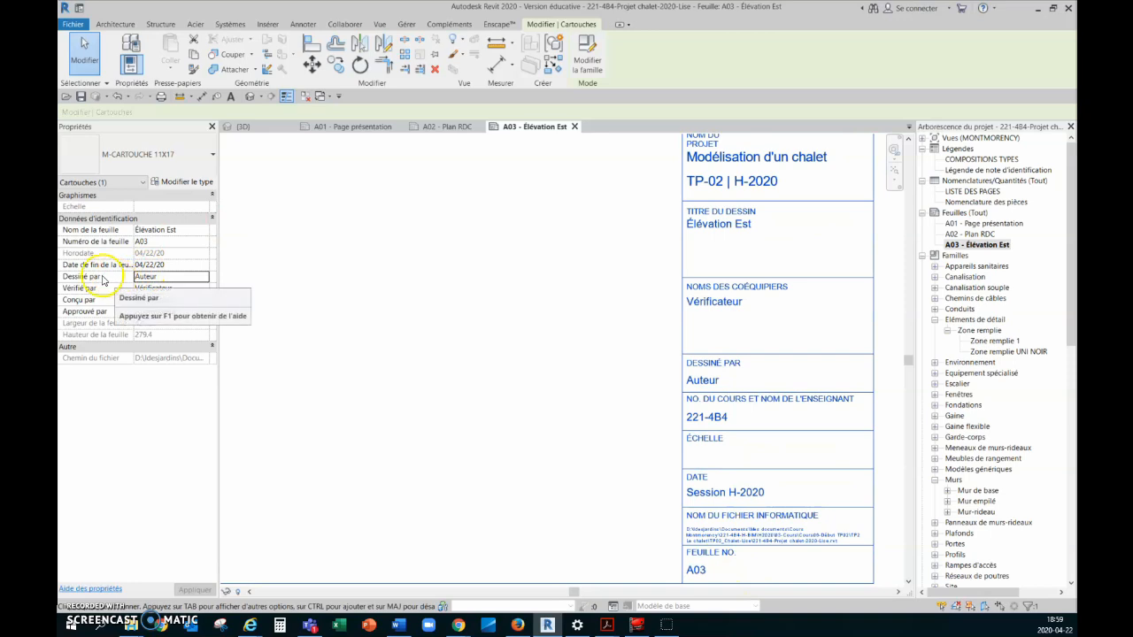
click(135, 275)
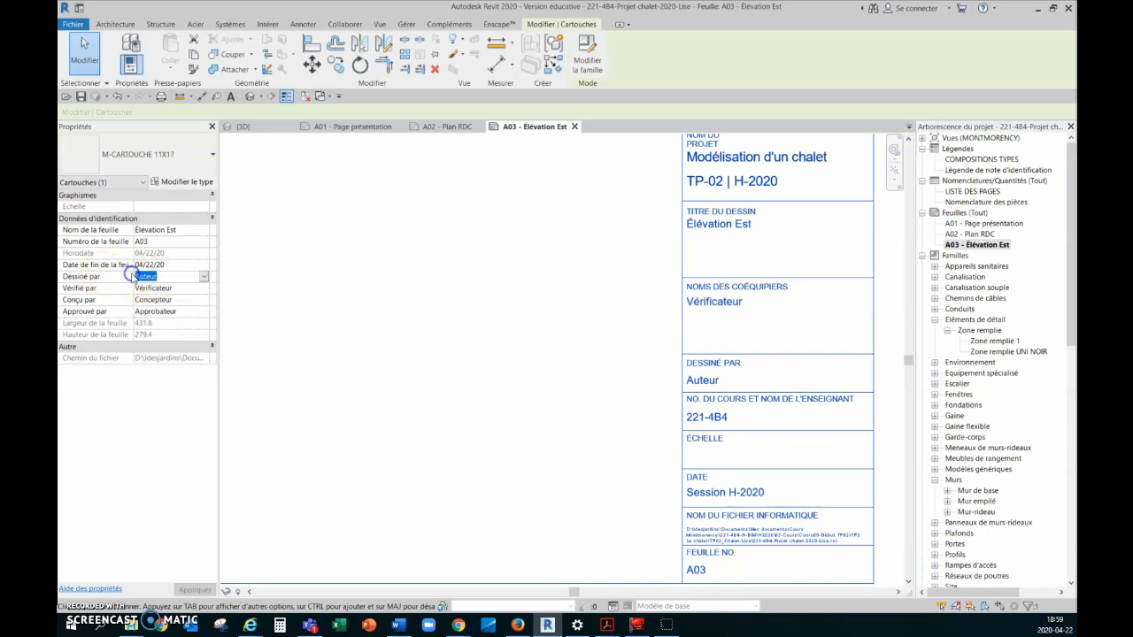
key(Delete)
text(D)
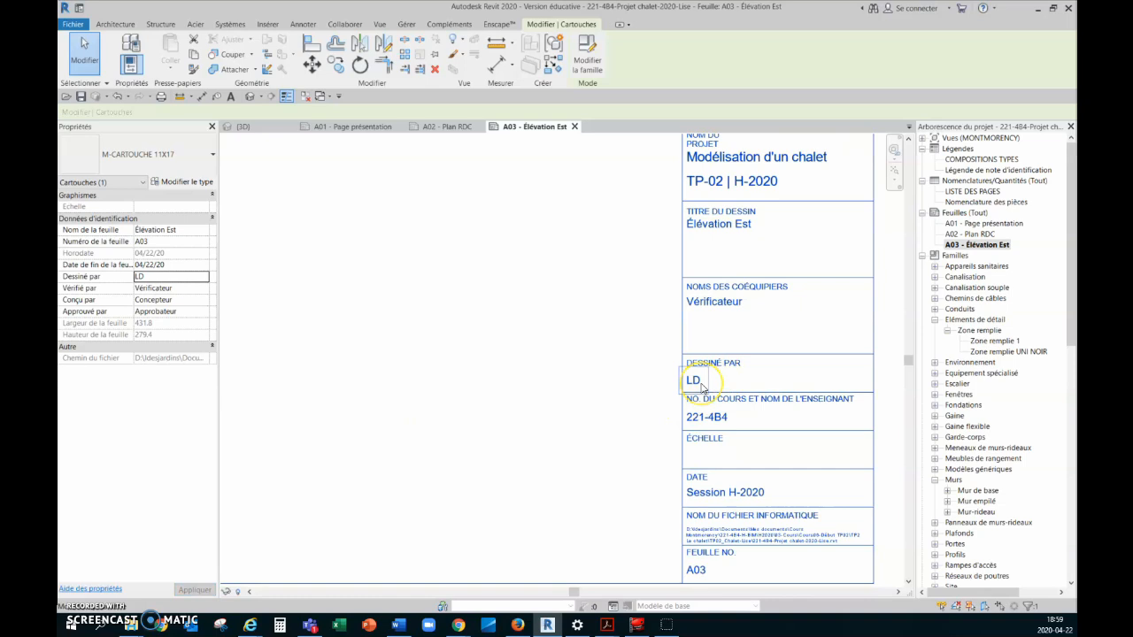
click(154, 276)
text(Lise Desjardins)
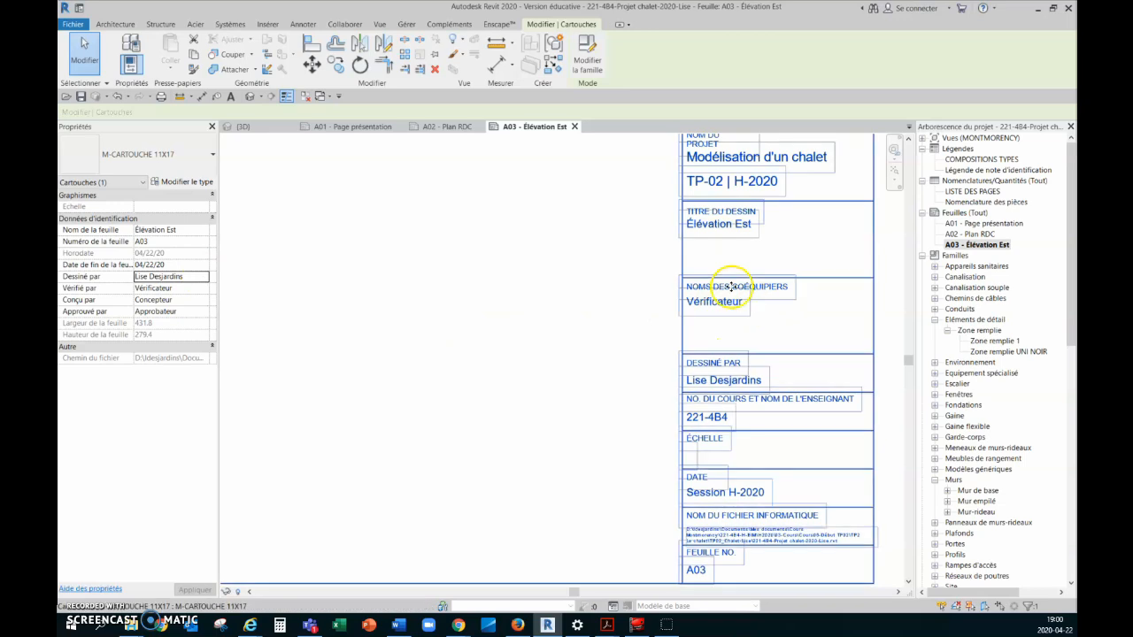
Step: Set the title block's Vérifié par property to "Mies Van der Rohe" and apply it
click(202, 290)
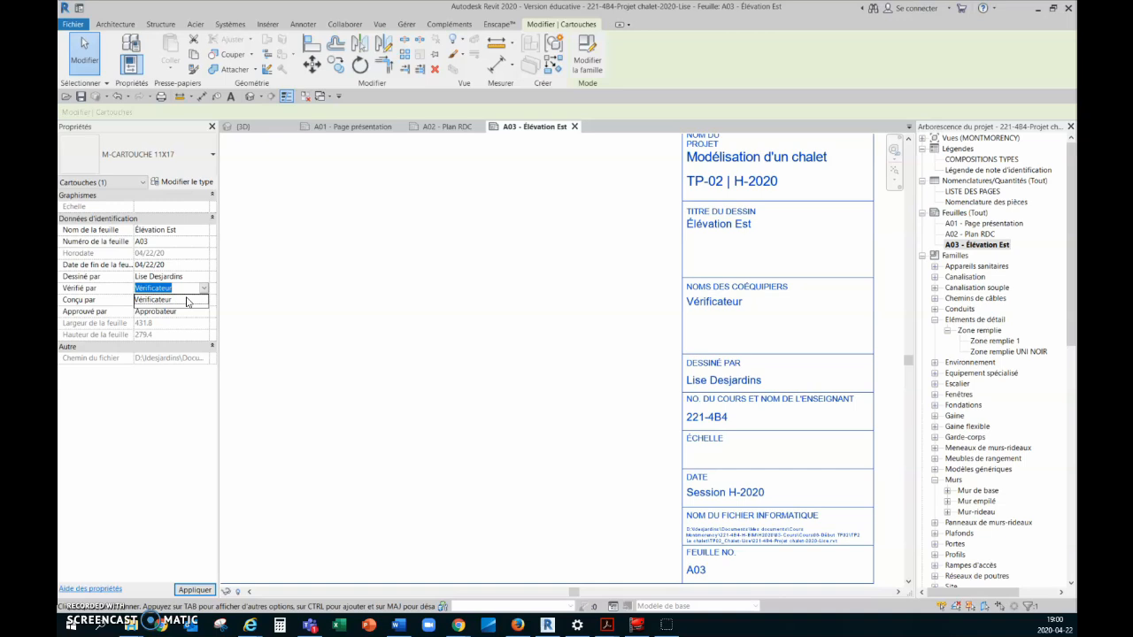
text(Mies Van der Rohe)
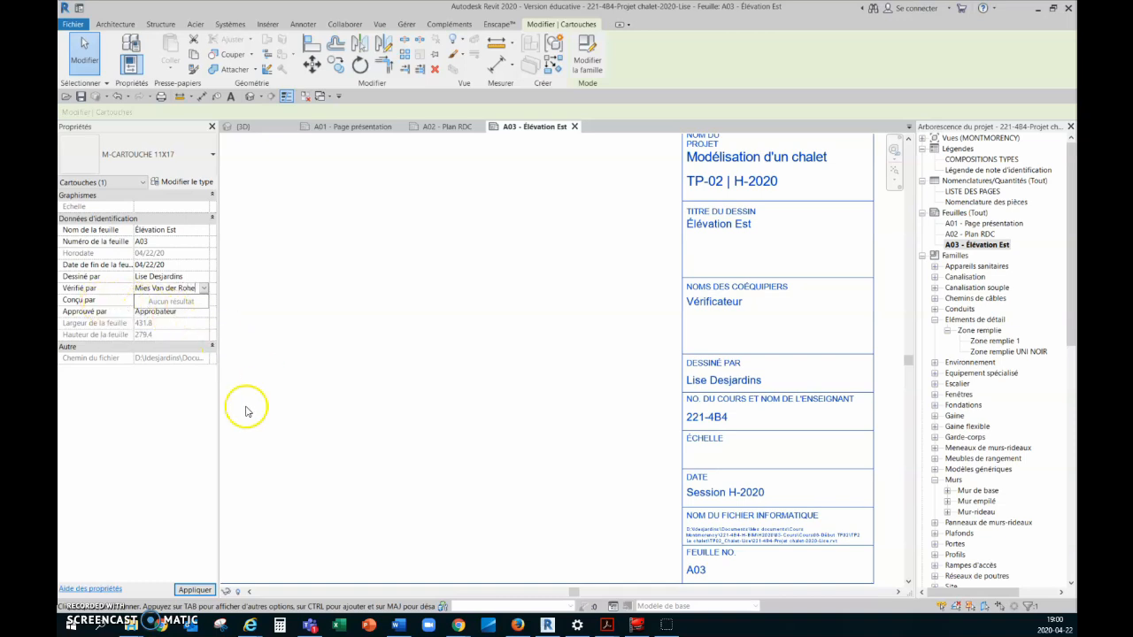
click(139, 500)
click(193, 589)
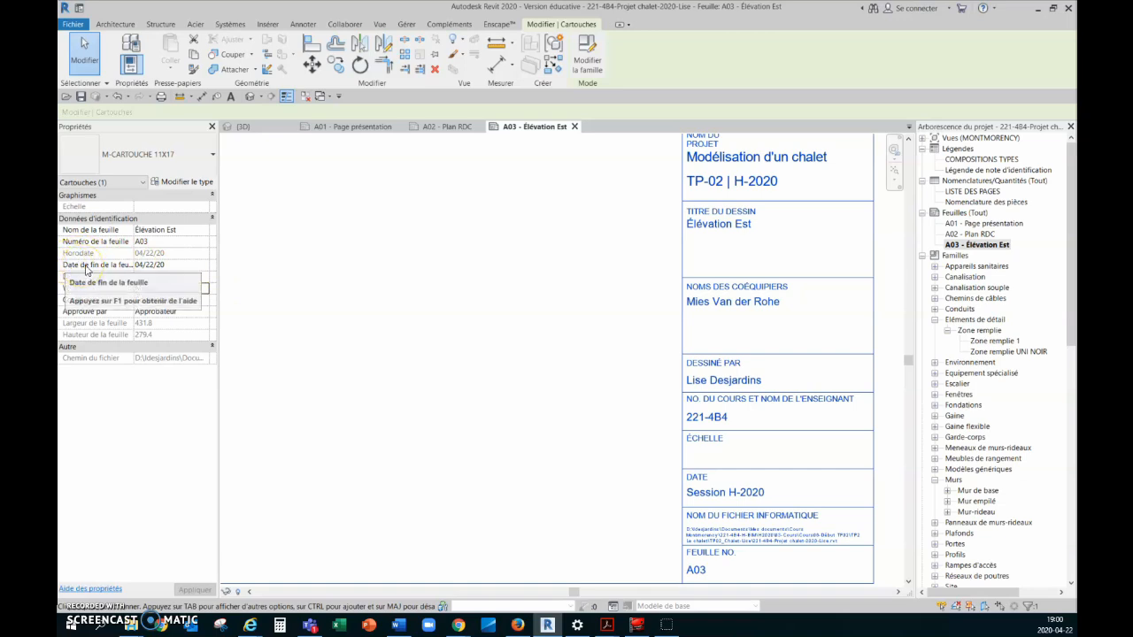
Step: Change the Date de fin de la feuille of sheet A03 to 04/20/20
click(152, 264)
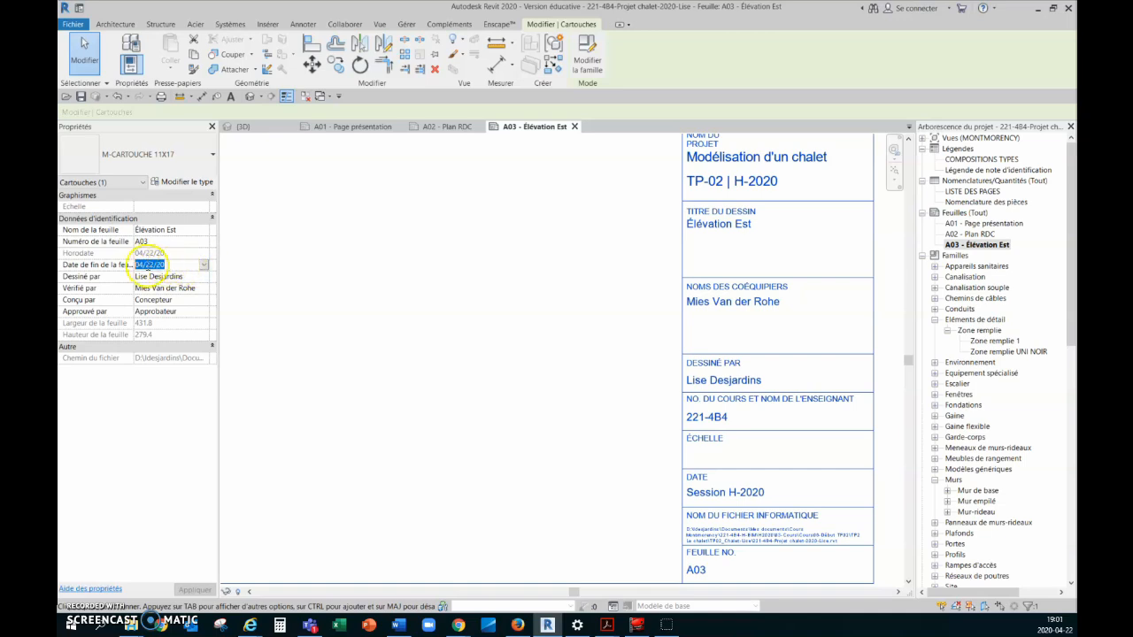
click(163, 265)
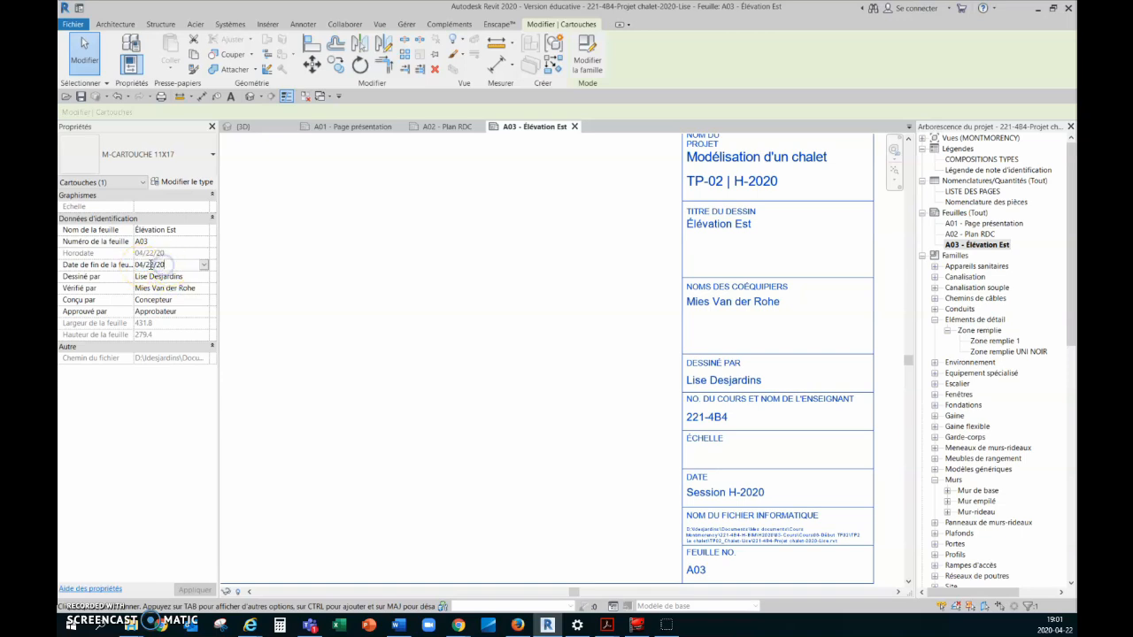
click(151, 265)
text(20)
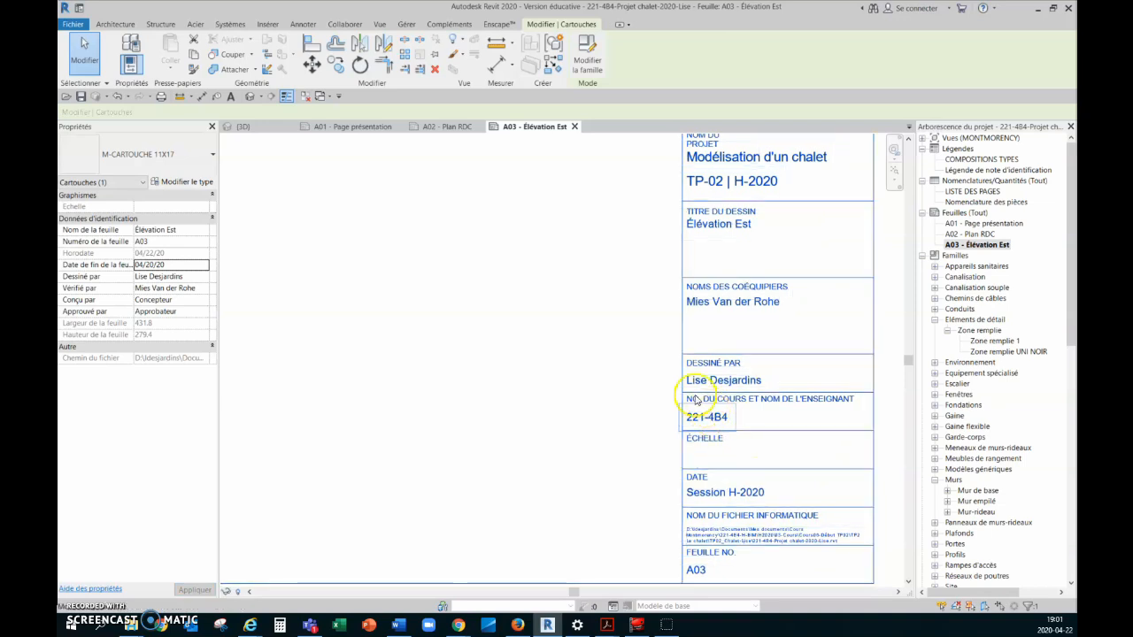
Step: Open the project information and set Date de fin du projet to 22/04/2020
scroll(523, 313, down, 2)
scroll(567, 332, down, 3)
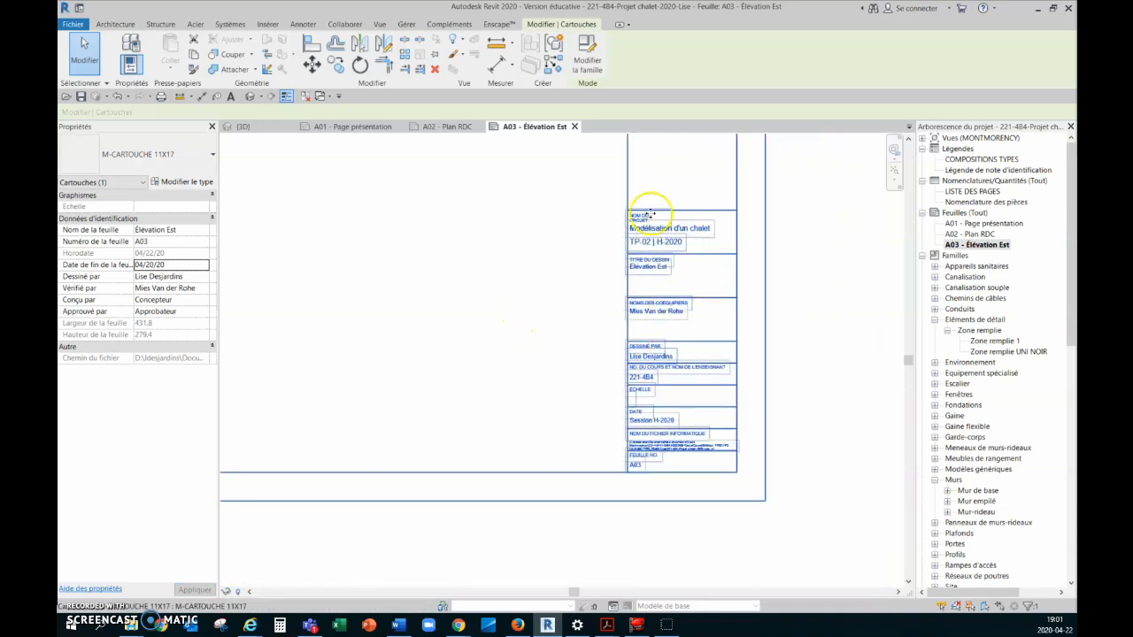
scroll(669, 538, down, 2)
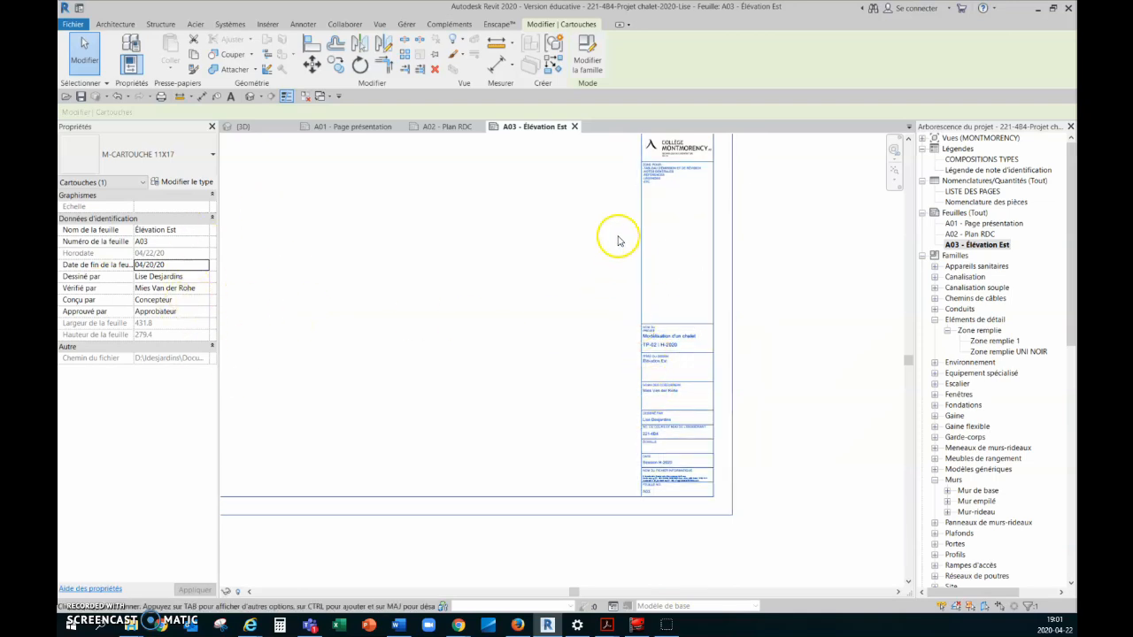
scroll(655, 342, up, 1)
scroll(638, 537, up, 1)
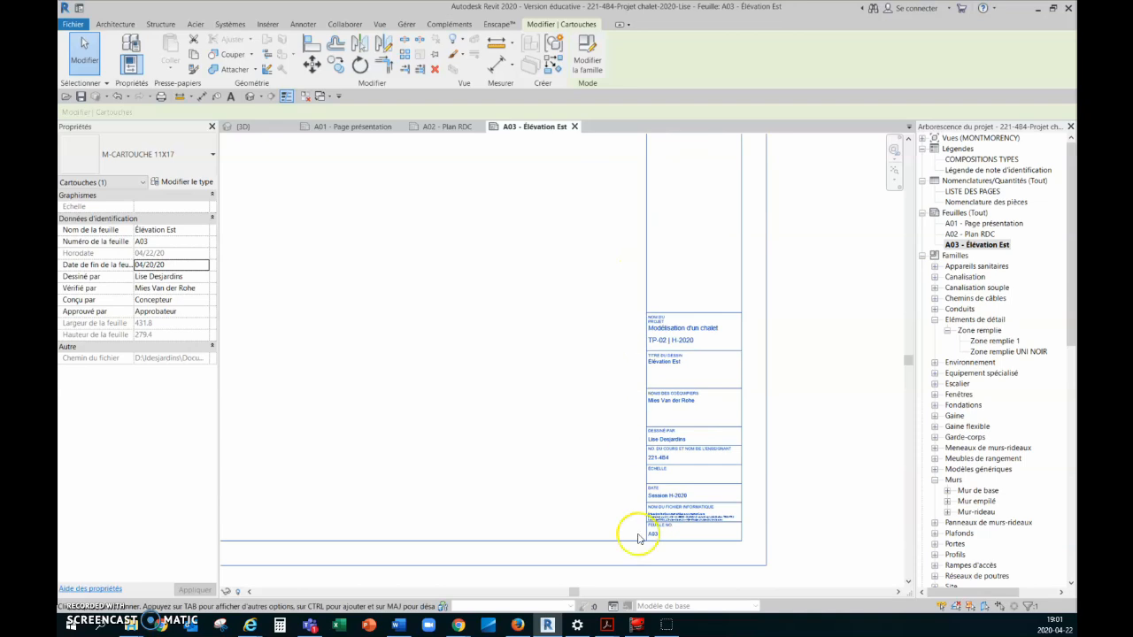
scroll(638, 537, up, 1)
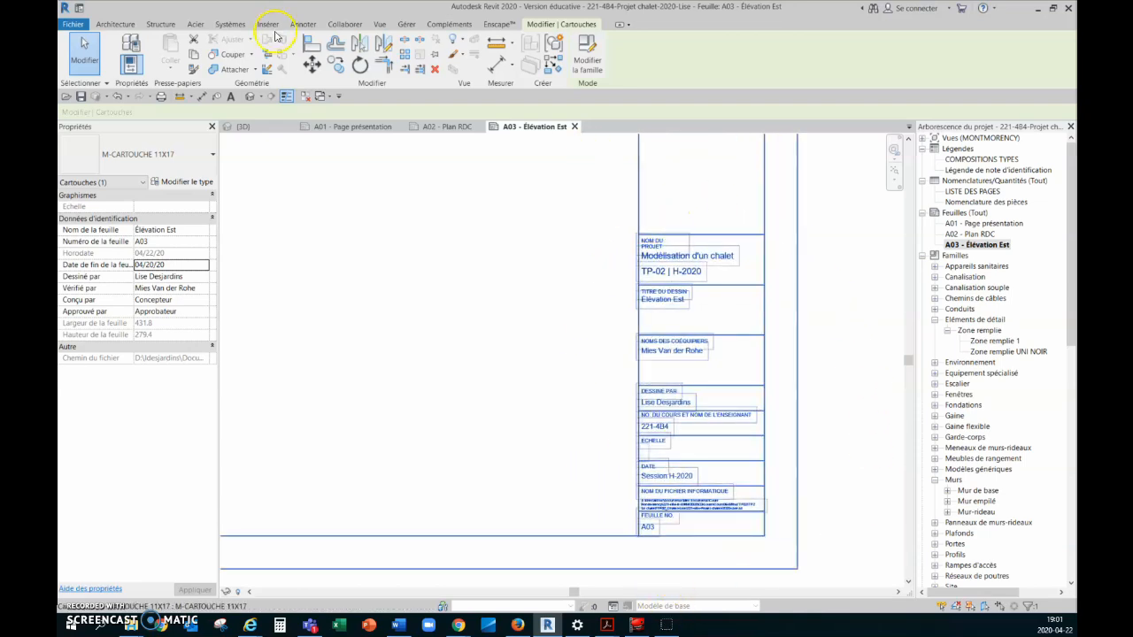
click(406, 25)
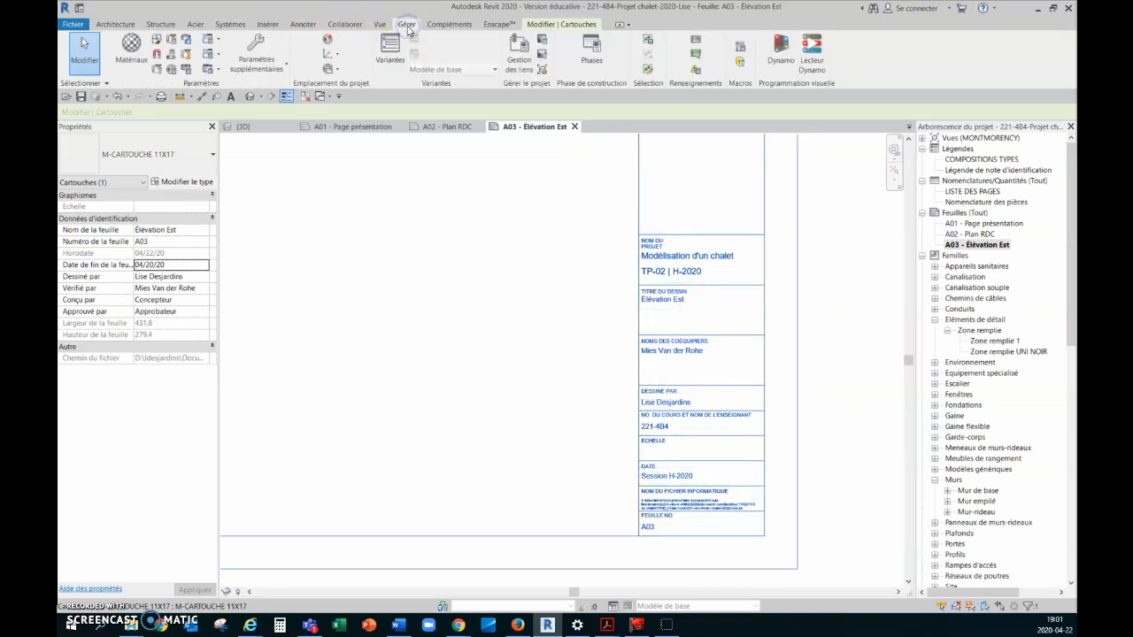
click(158, 69)
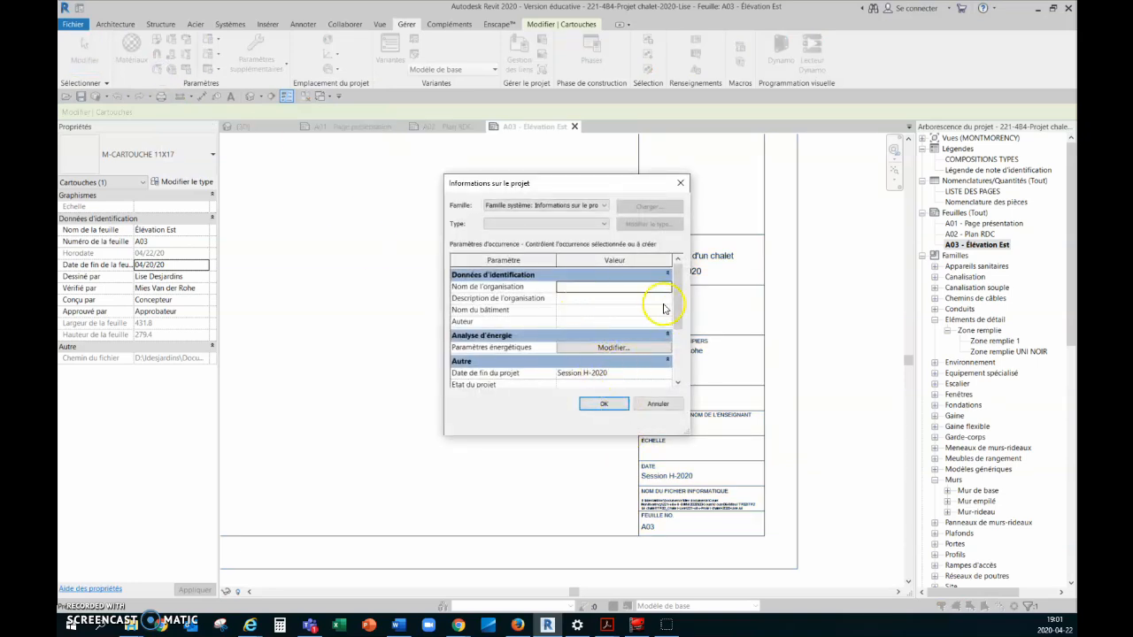
drag(615, 185, 508, 167)
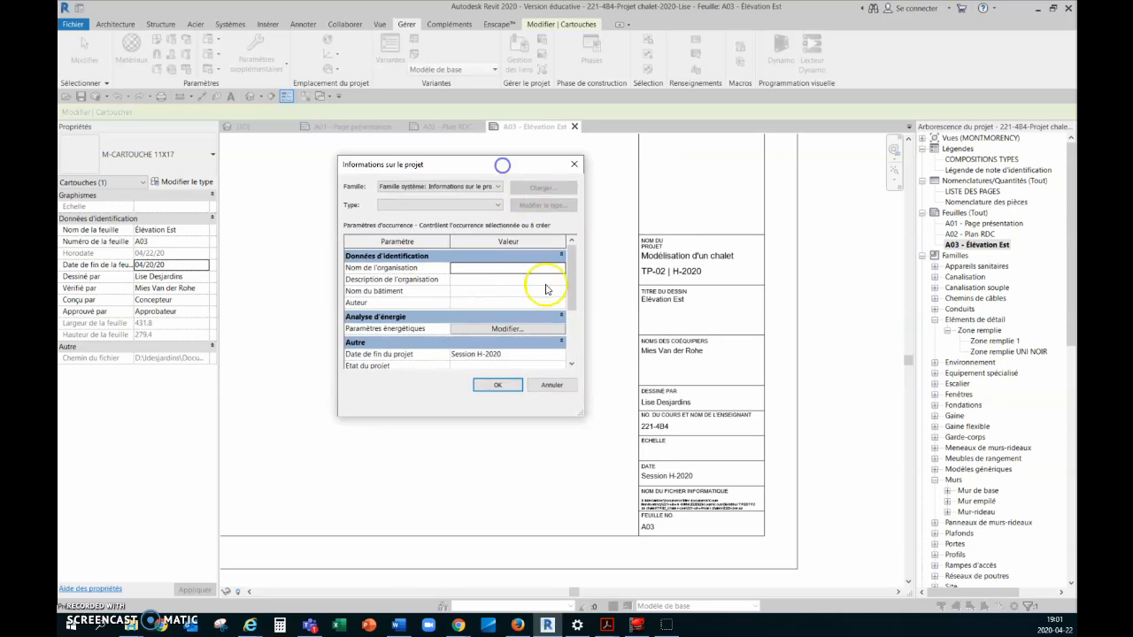
click(510, 354)
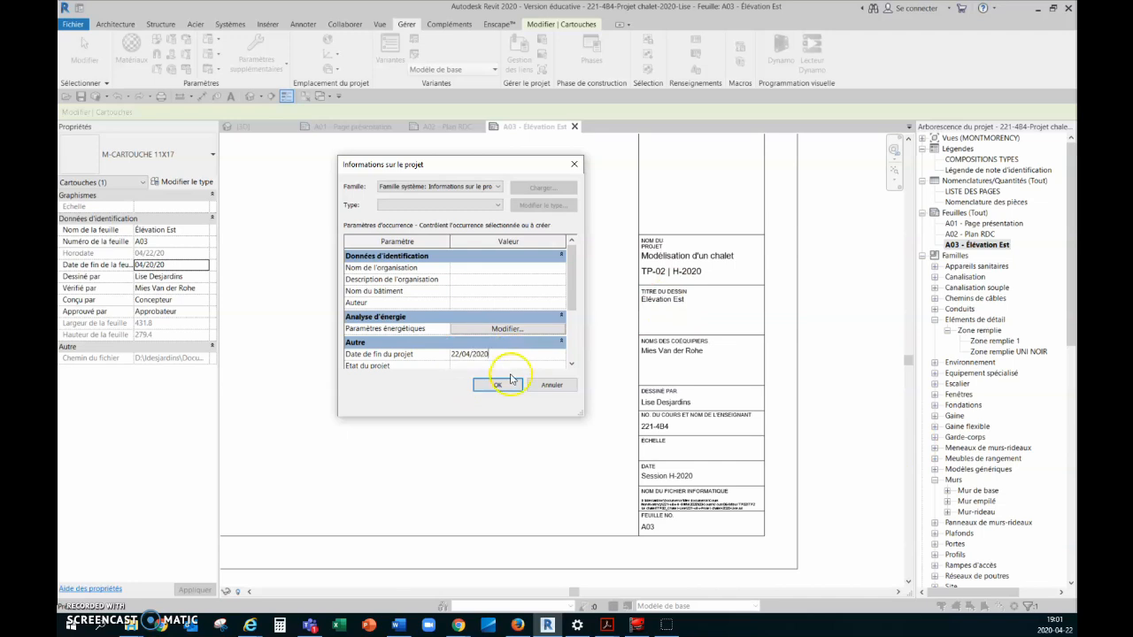
Step: Set Nom du projet to "Beau chalet" in the project information
drag(574, 282, 576, 329)
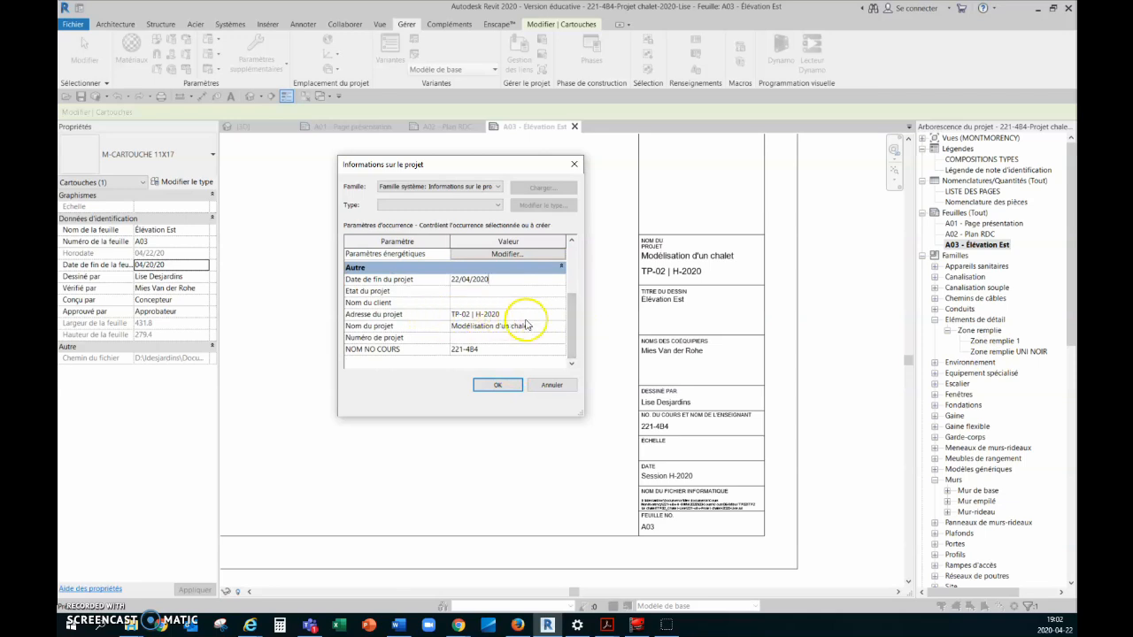
click(546, 326)
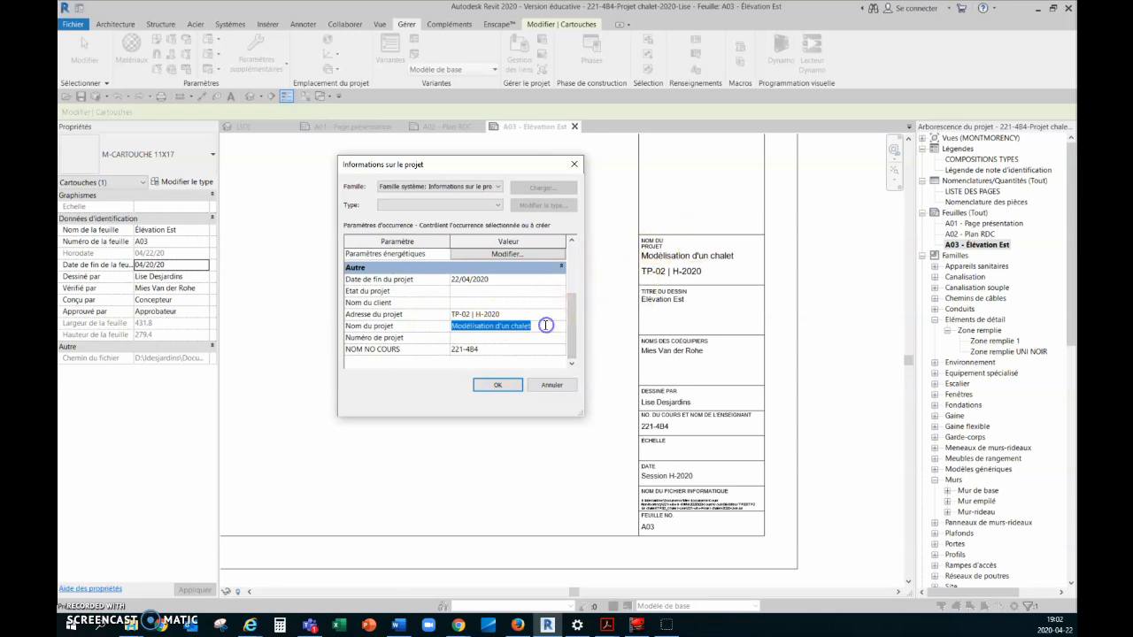
text(Beau)
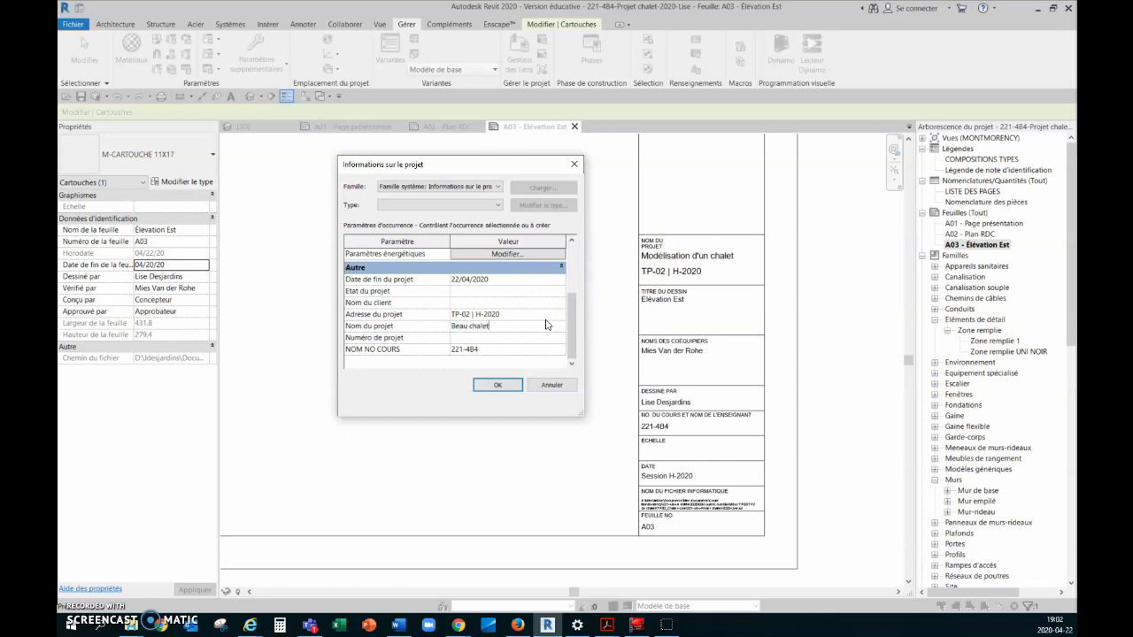
Step: Enter the project's street address in Adresse du projet and the teacher's first name in NOM NO COURS, then accept the project information
click(535, 315)
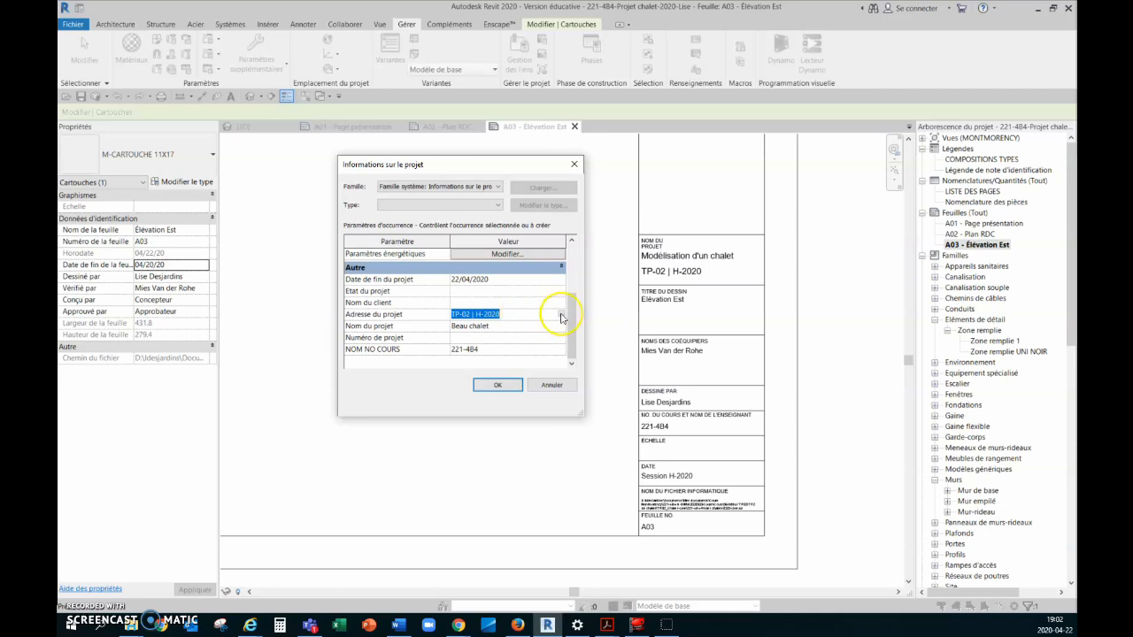
click(560, 314)
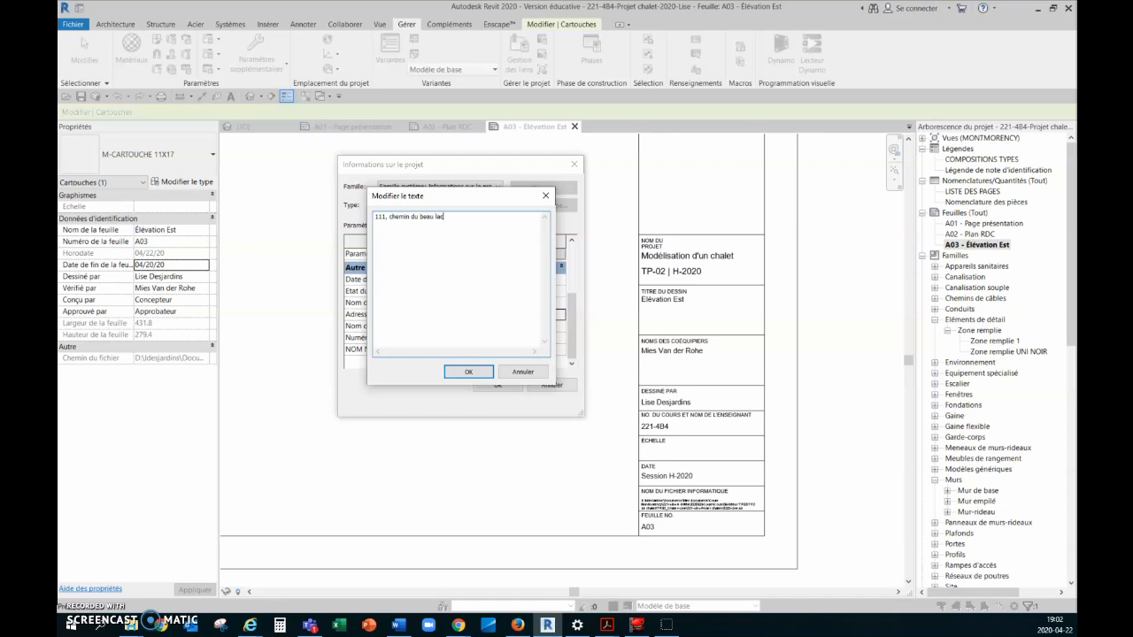
click(461, 372)
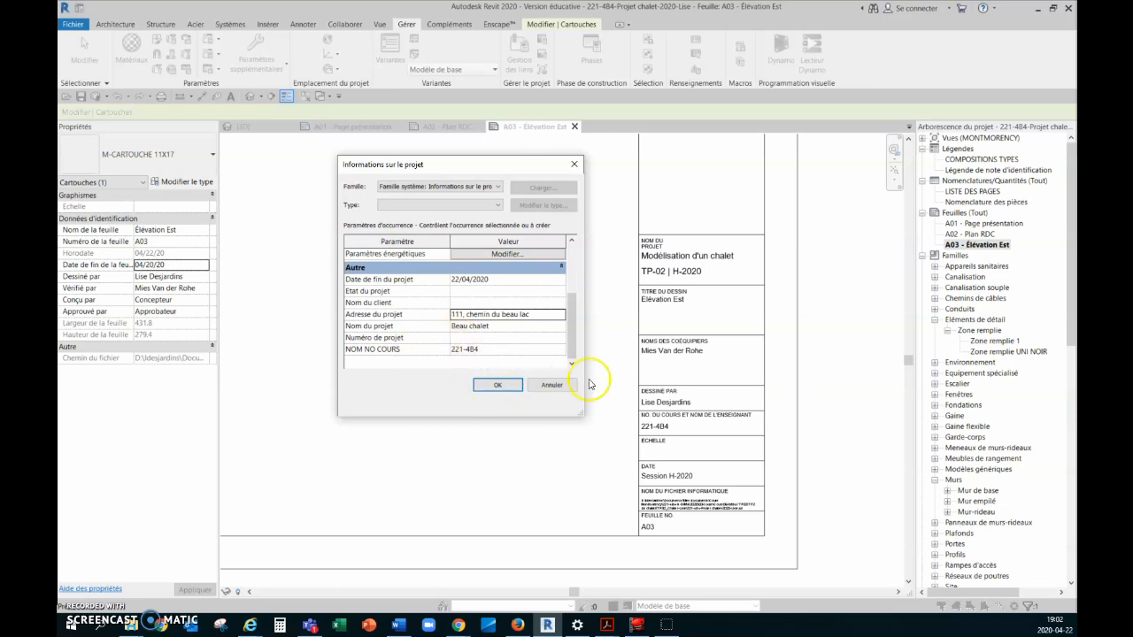
click(493, 348)
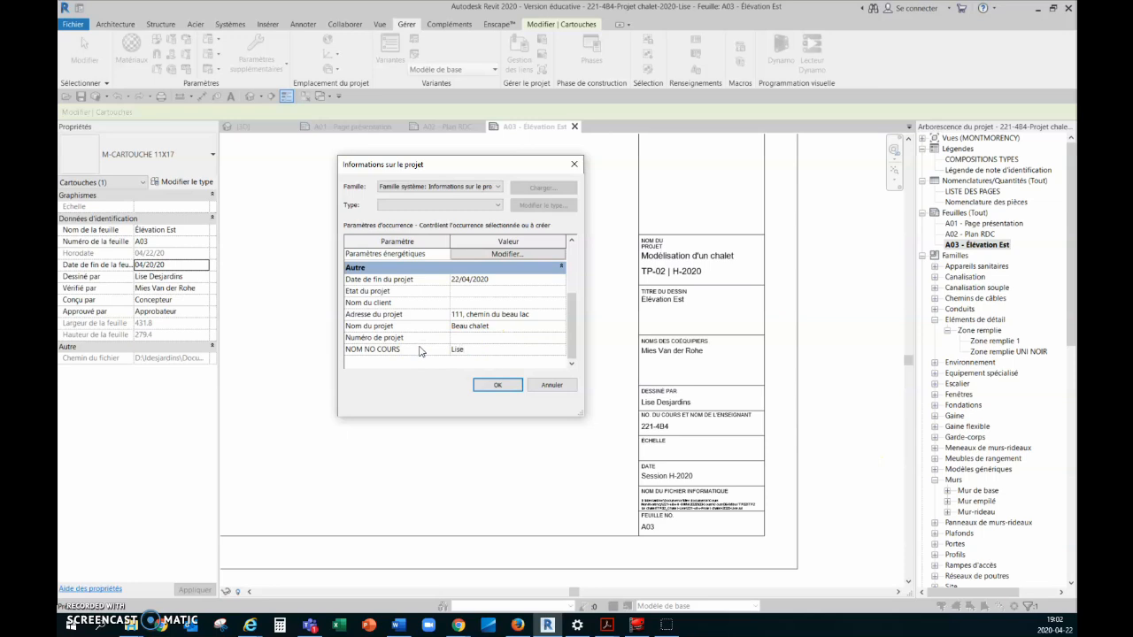
click(493, 384)
click(716, 446)
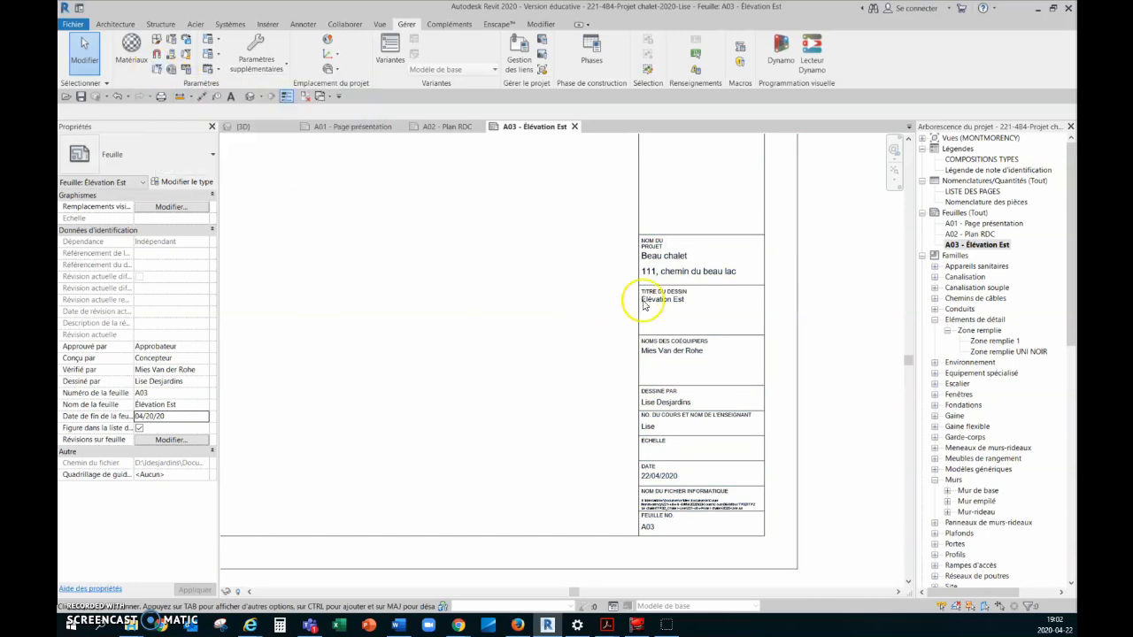
Step: Open sheet A02 - Plan RDC and examine the project name, address, course and date fields in its title block
click(972, 233)
double_click(976, 236)
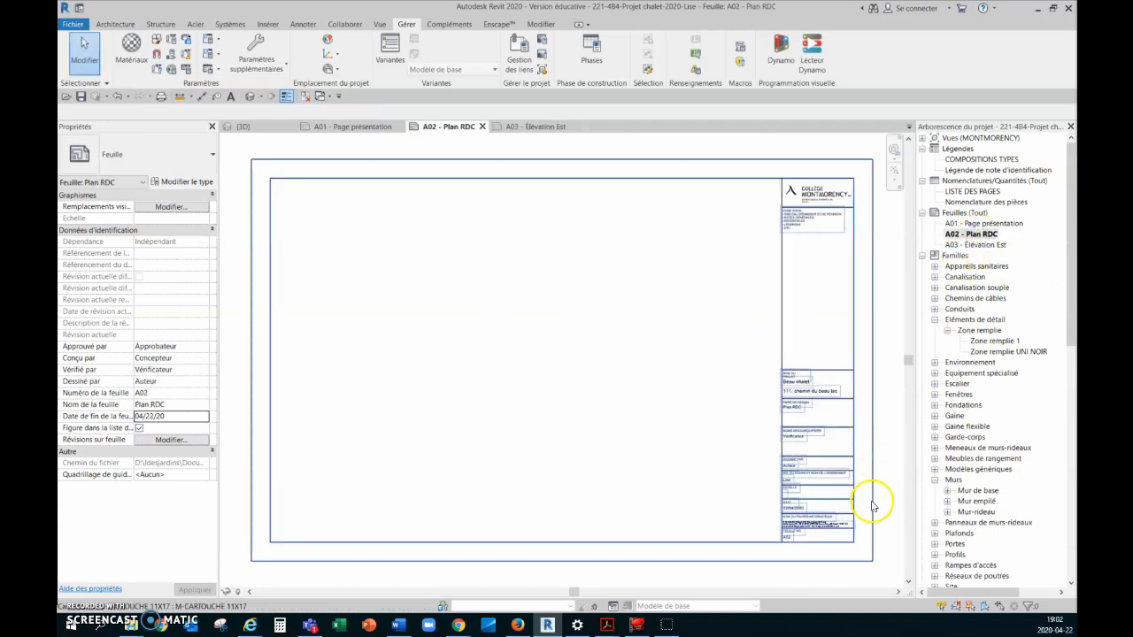
scroll(854, 477, up, 2)
click(726, 280)
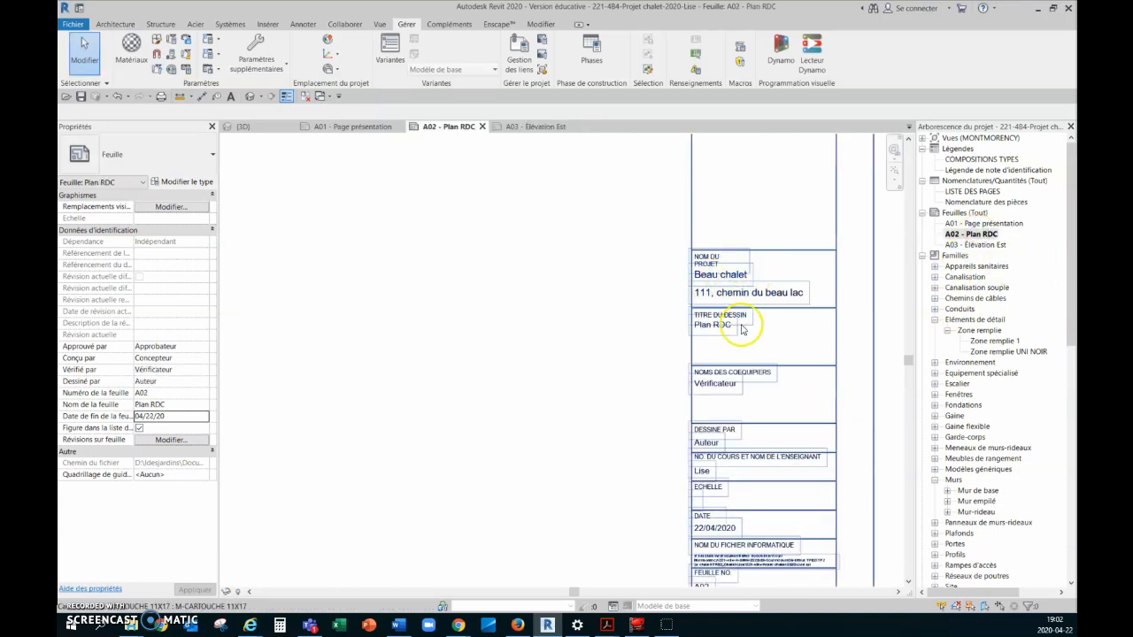
scroll(741, 337, down, 3)
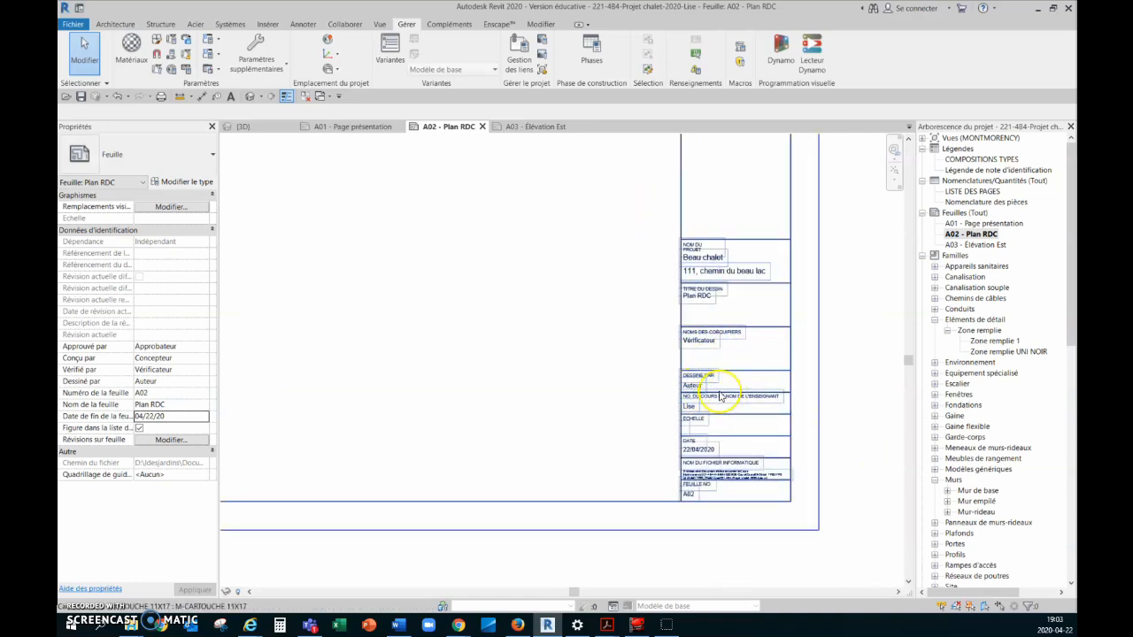
scroll(752, 522, down, 2)
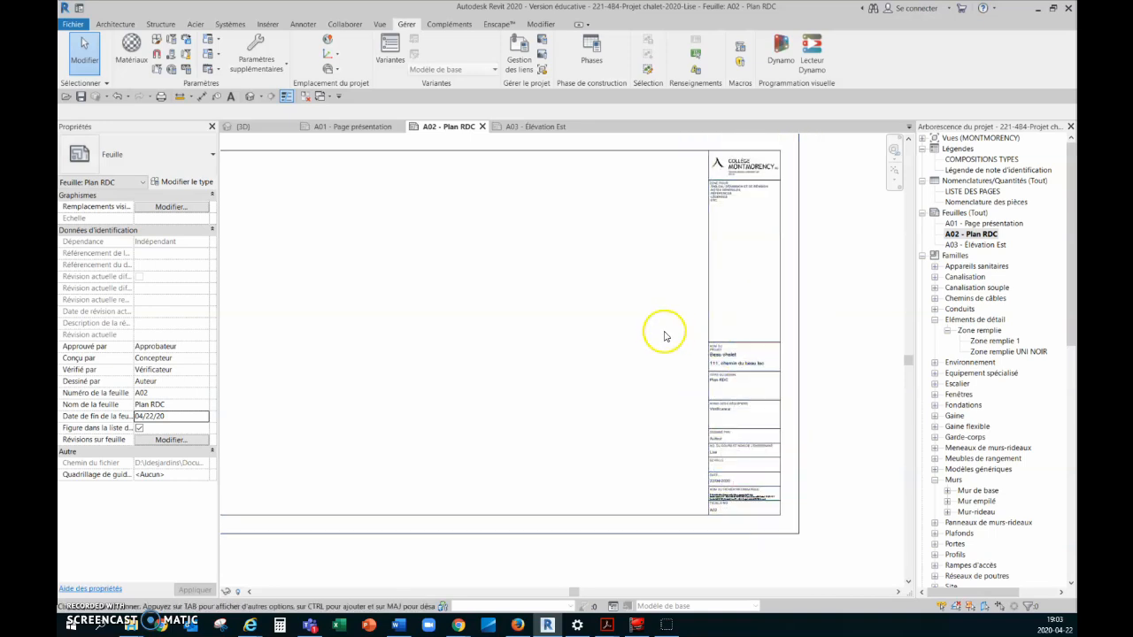
scroll(783, 372, down, 1)
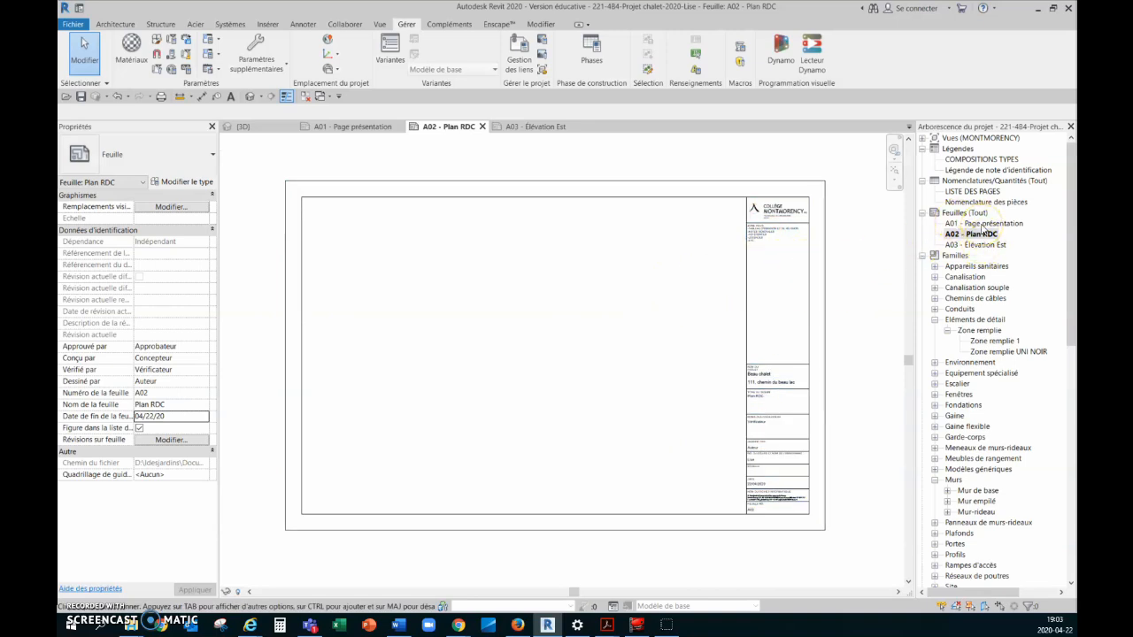
Step: For all M-CARTOUCHE 11X17 instances in the entire project, set Dessiné par to the drafter's full name and Vérifié par to "Mies Van der Rohe"
click(825, 285)
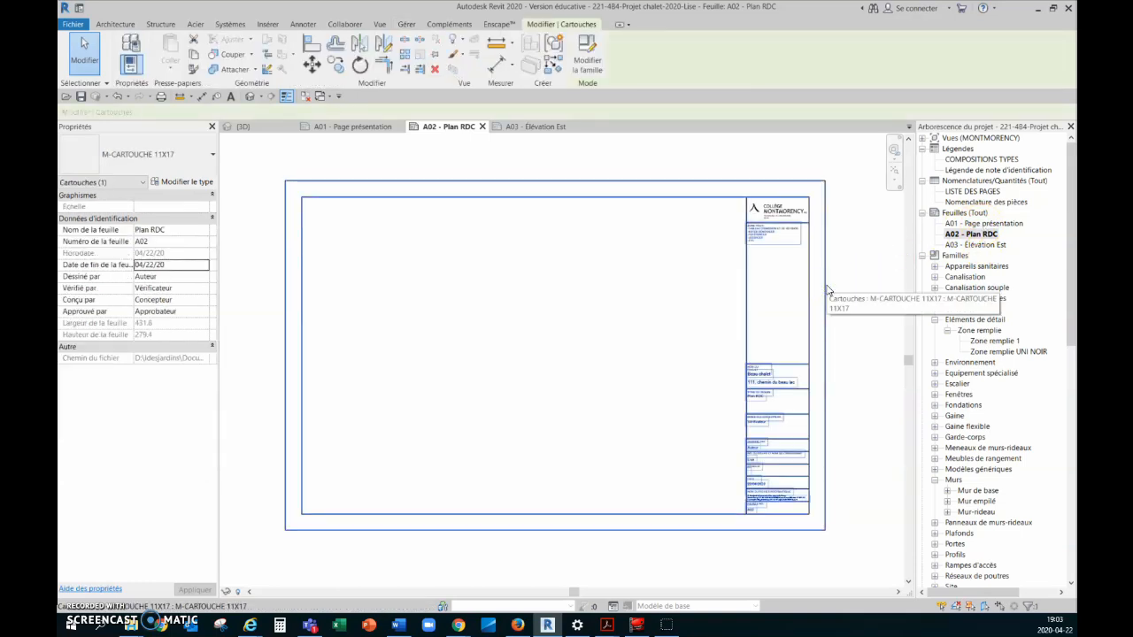
right_click(825, 283)
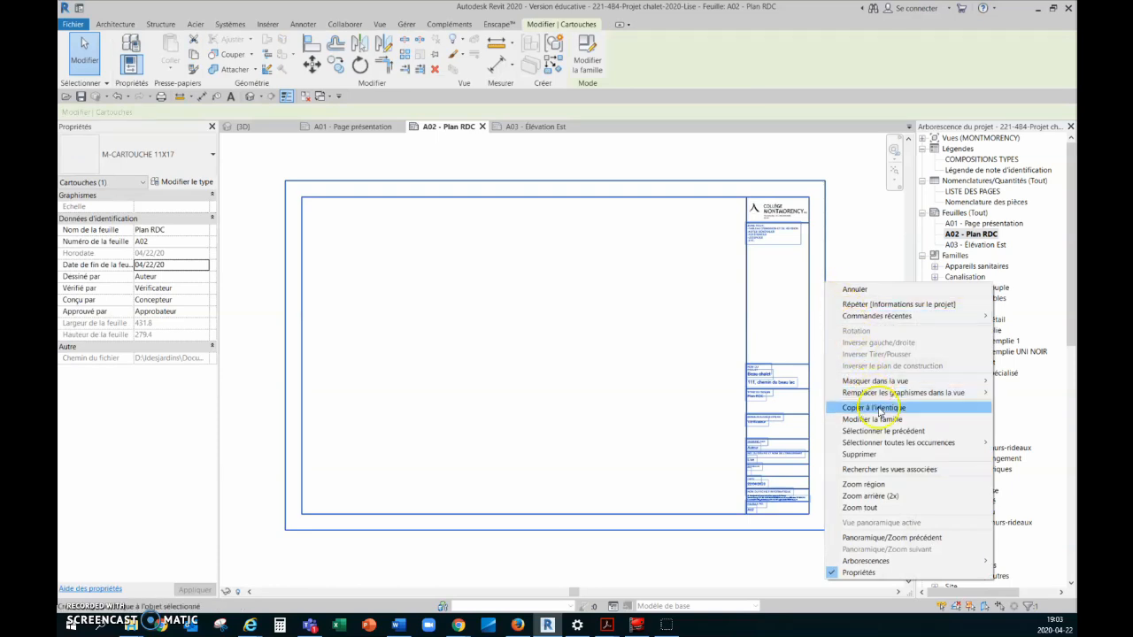
mouse_move(905, 444)
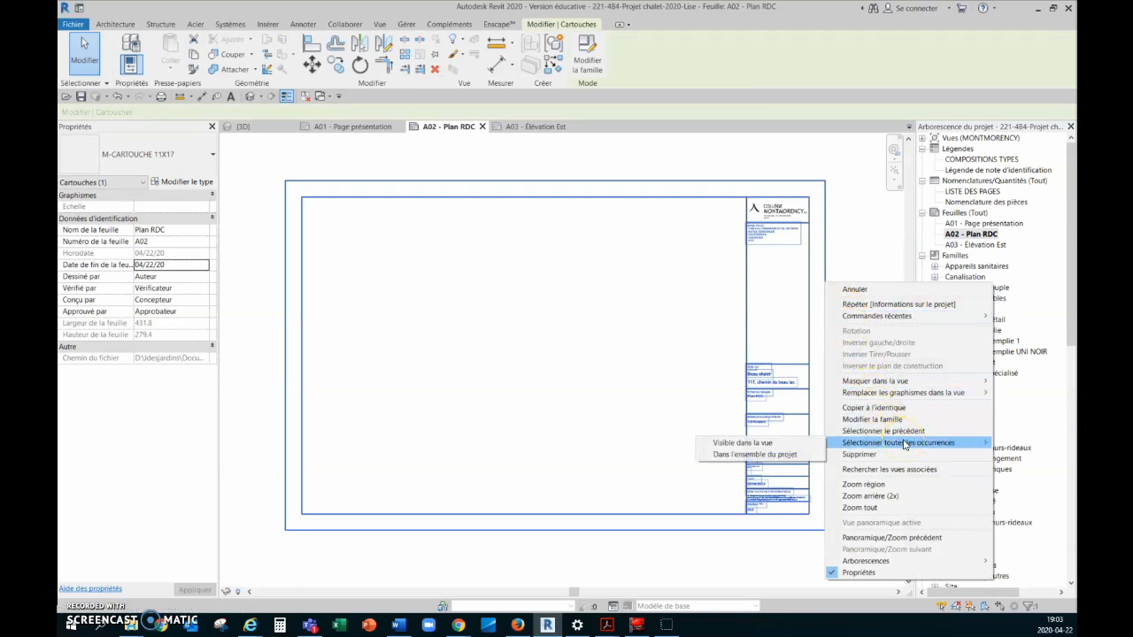
click(770, 454)
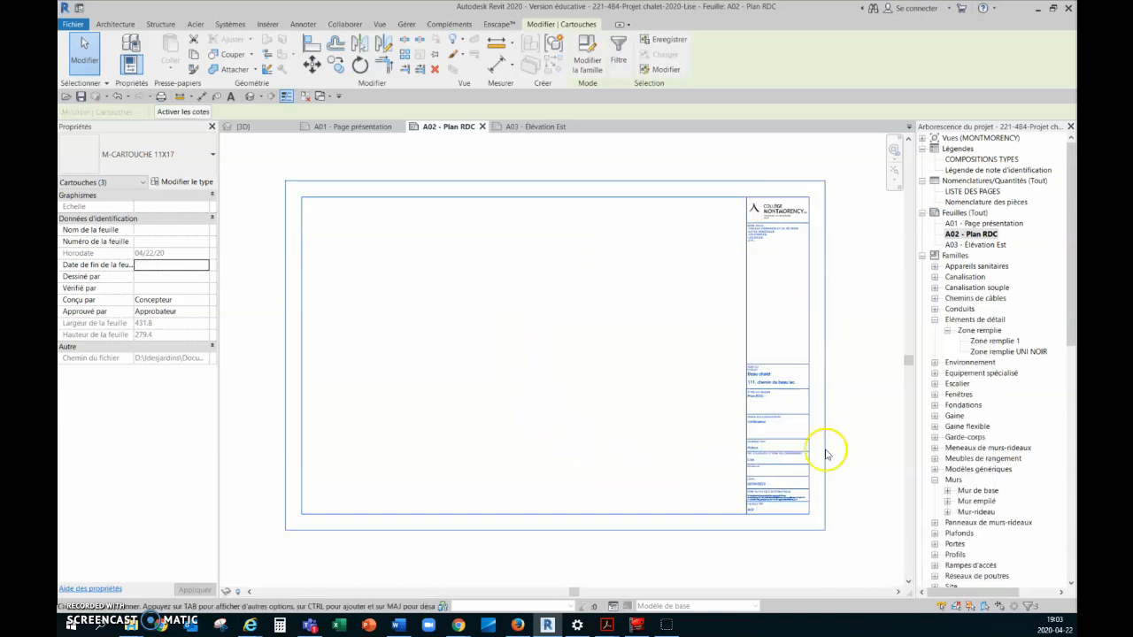
click(203, 276)
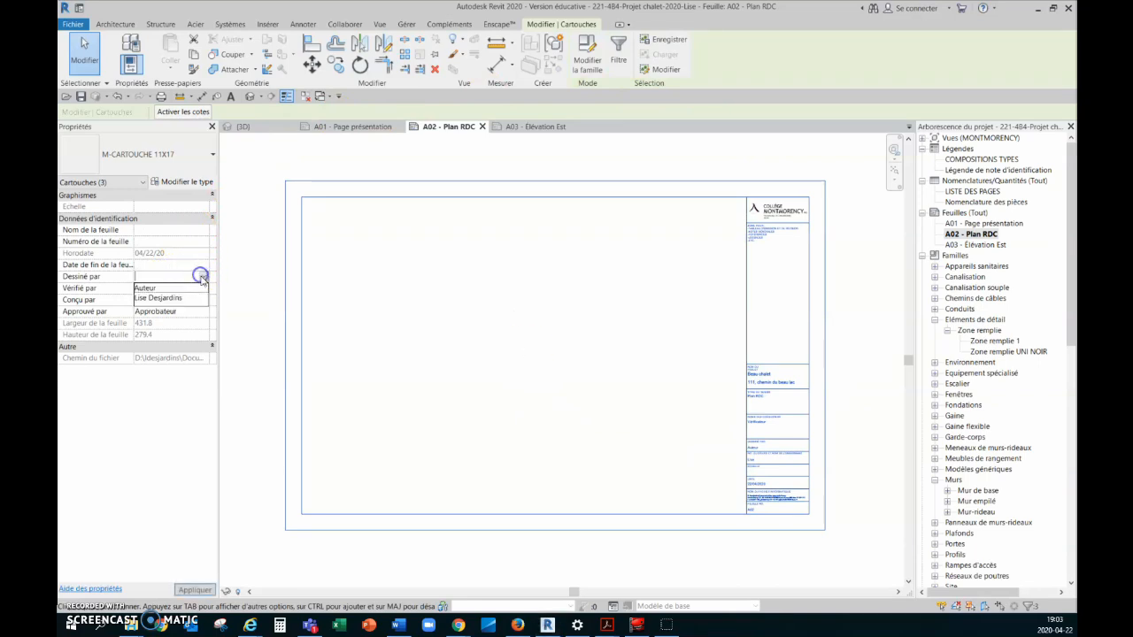
click(159, 298)
click(203, 288)
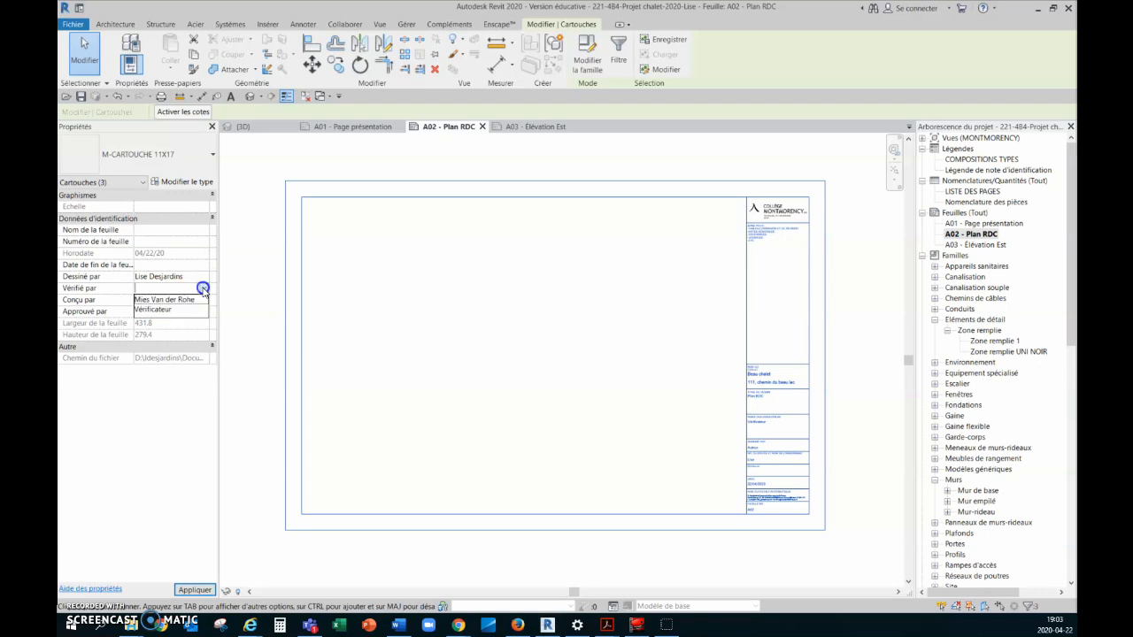
click(181, 301)
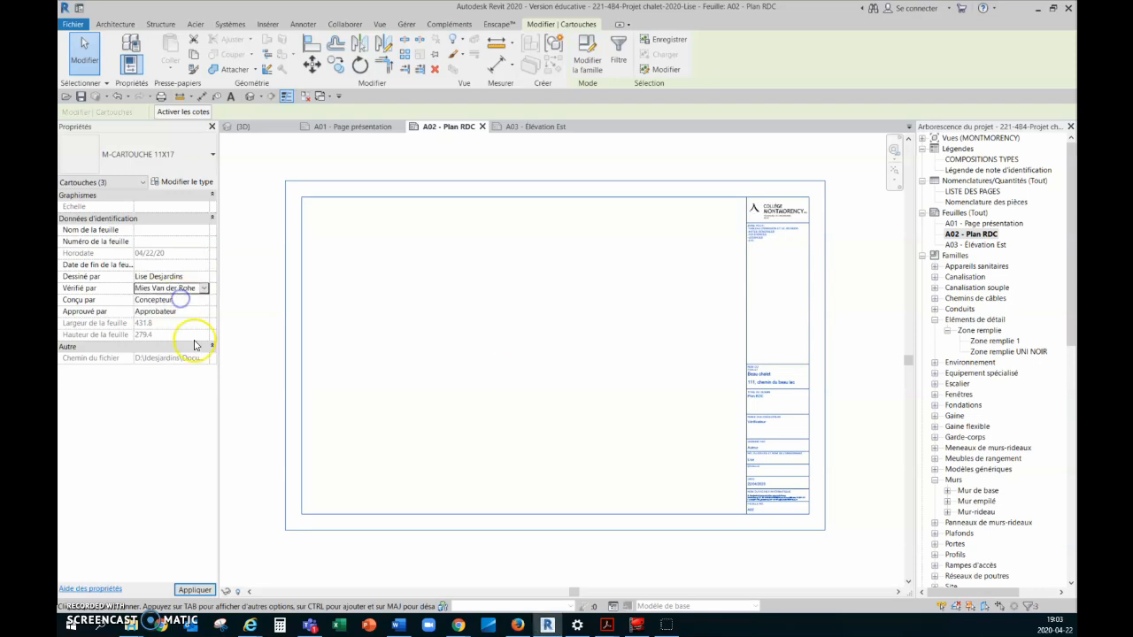
click(199, 590)
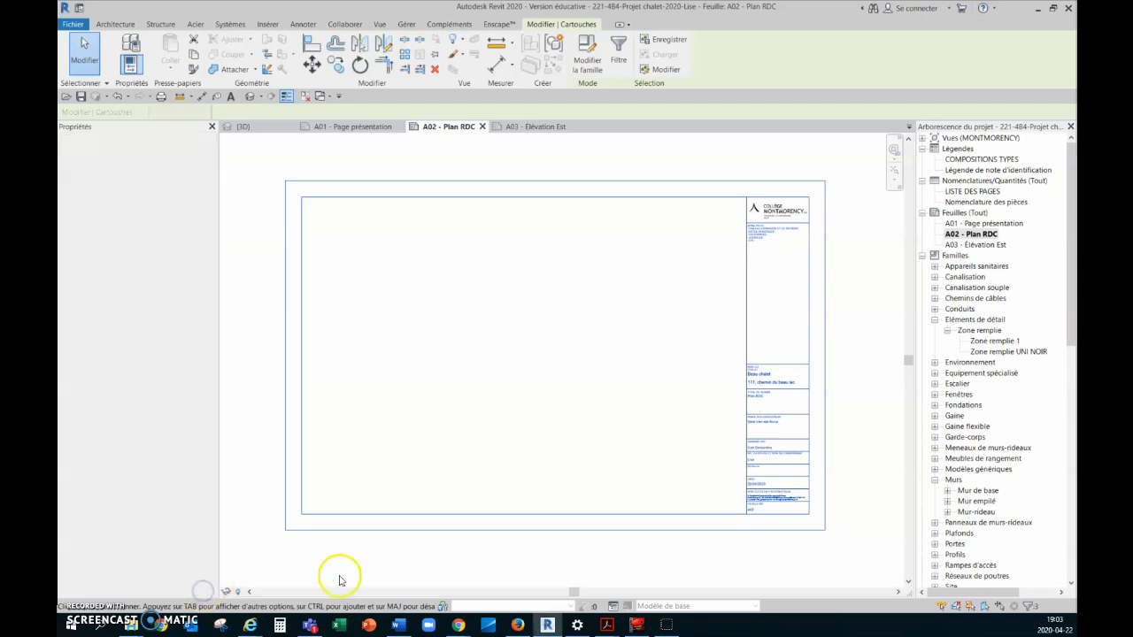
click(859, 494)
Step: Check the title block on sheet A02, then open sheet A01 - Page présentation and examine its title block fields
scroll(856, 452, up, 2)
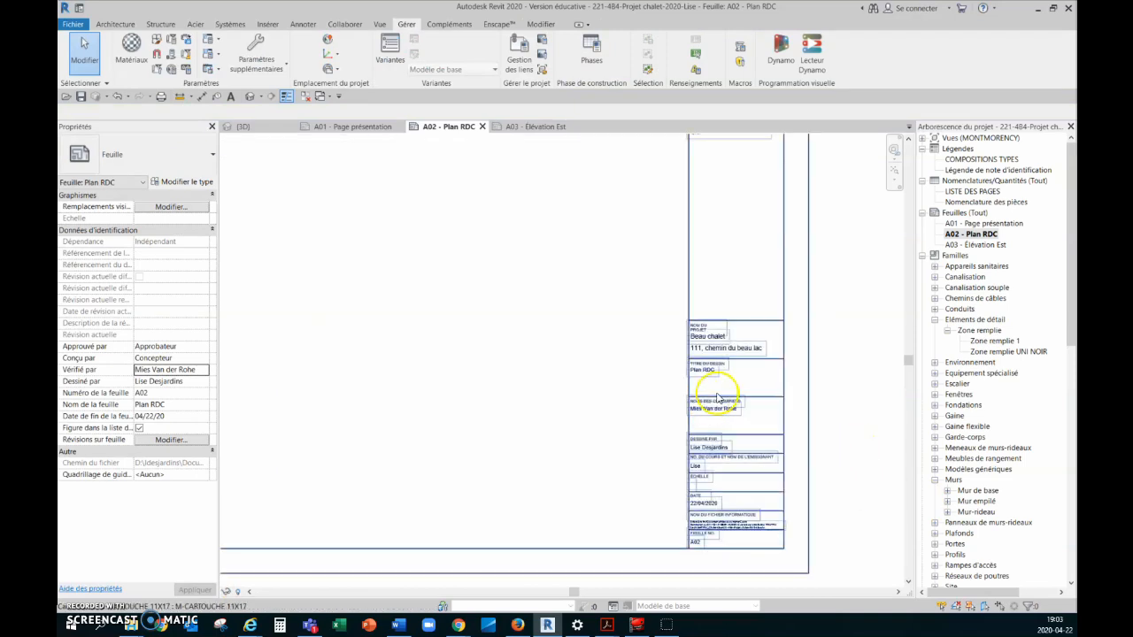
click(969, 223)
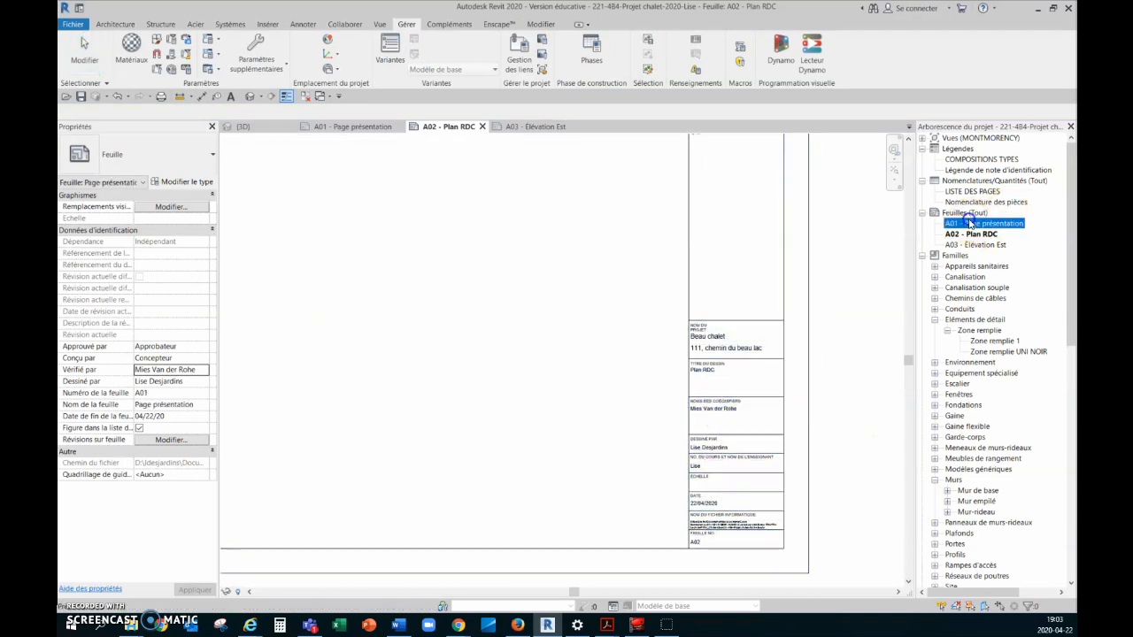
double_click(970, 223)
scroll(834, 487, up, 3)
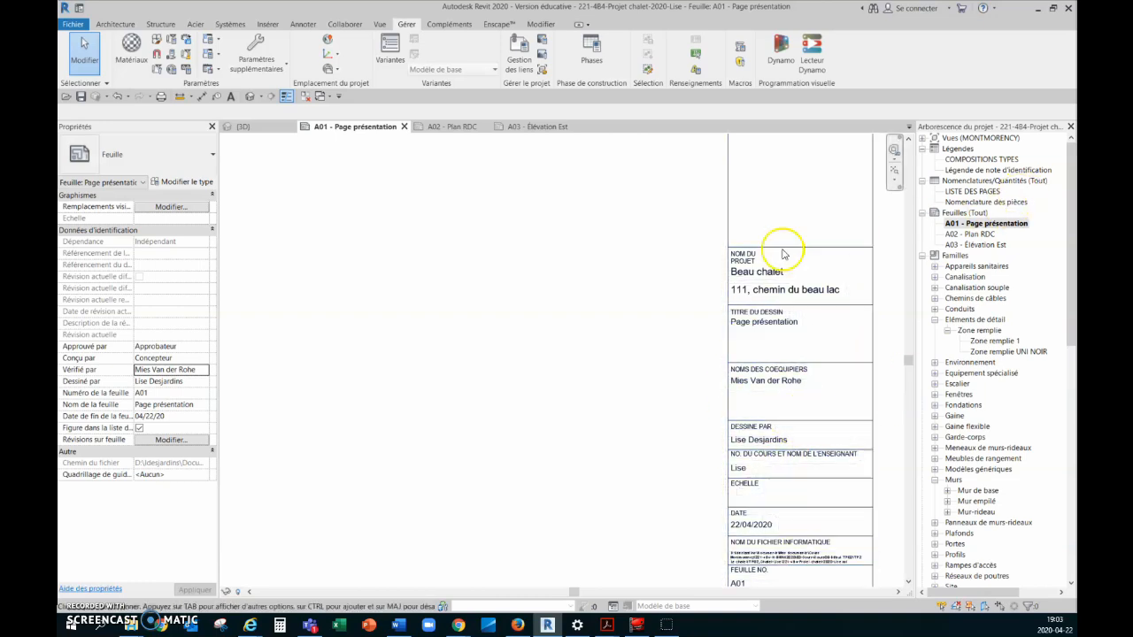
scroll(536, 364, down, 1)
scroll(626, 389, down, 4)
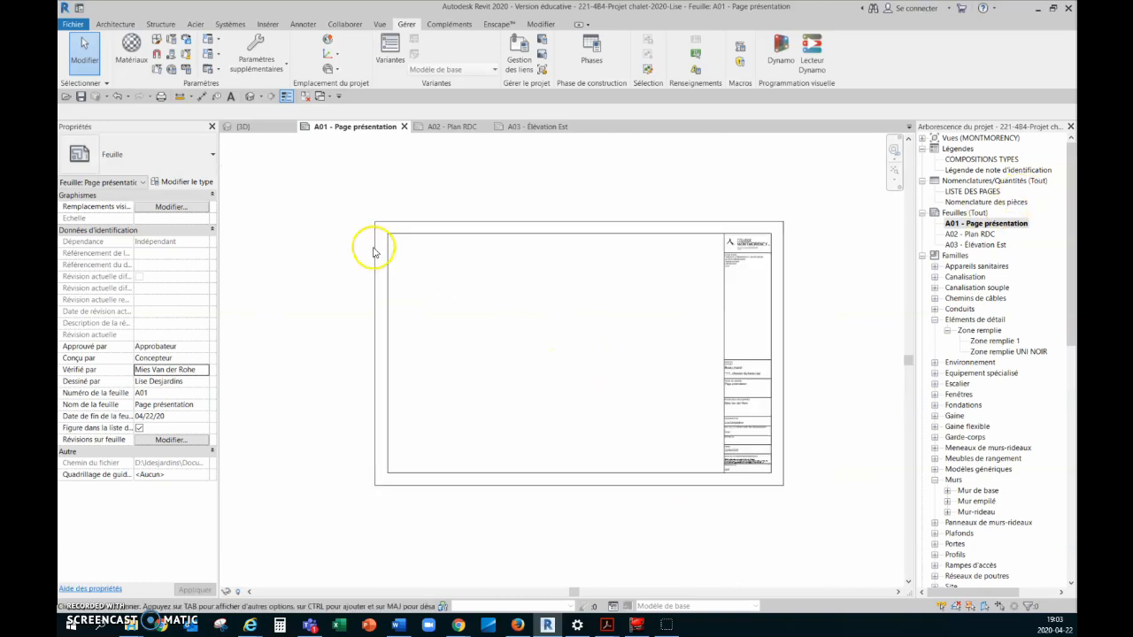